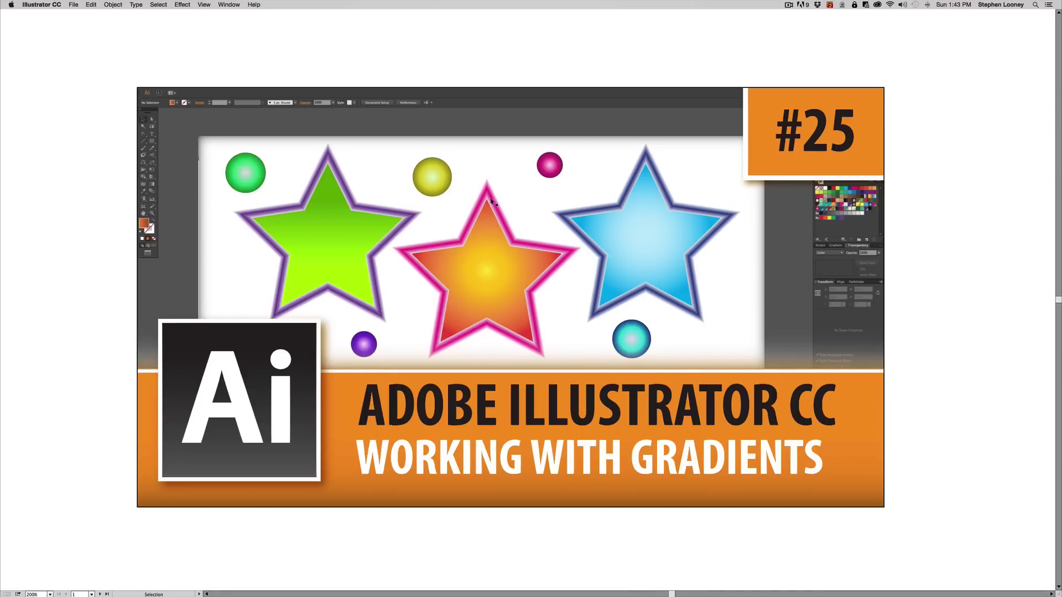
# Step: Zoom out from the gradient-stars thumbnail close-up to see more of the artboard
pyautogui.press('super+minus')
# Step: Restore the hidden panels and return to a 100% view of both thumbnails
pyautogui.moveTo(551, 234); pyautogui.dragTo(484, 230)
pyautogui.press('super+minus')
pyautogui.press('Tab')
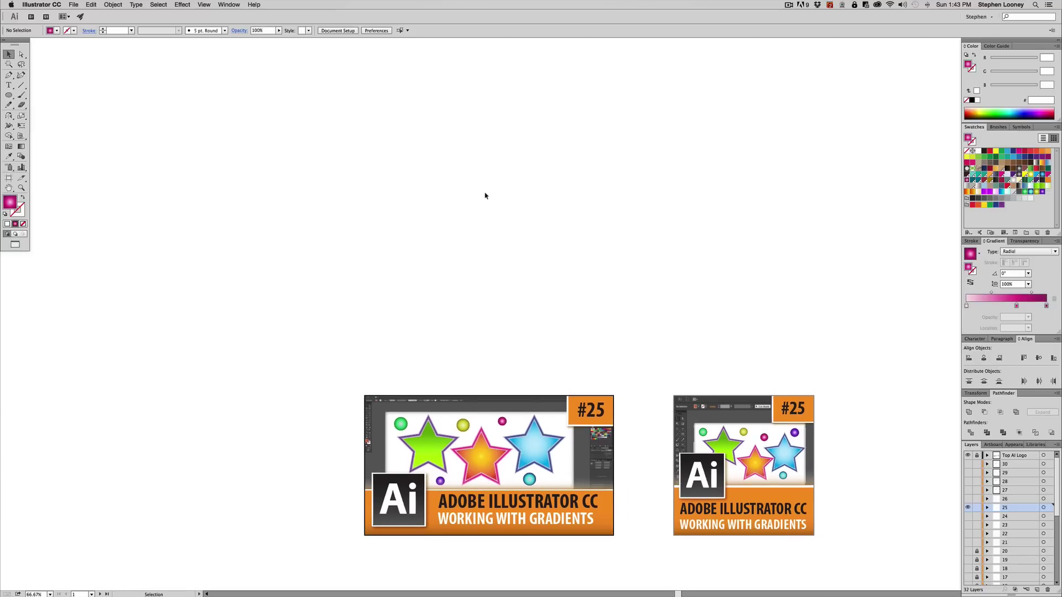
pyautogui.press('super+equal')
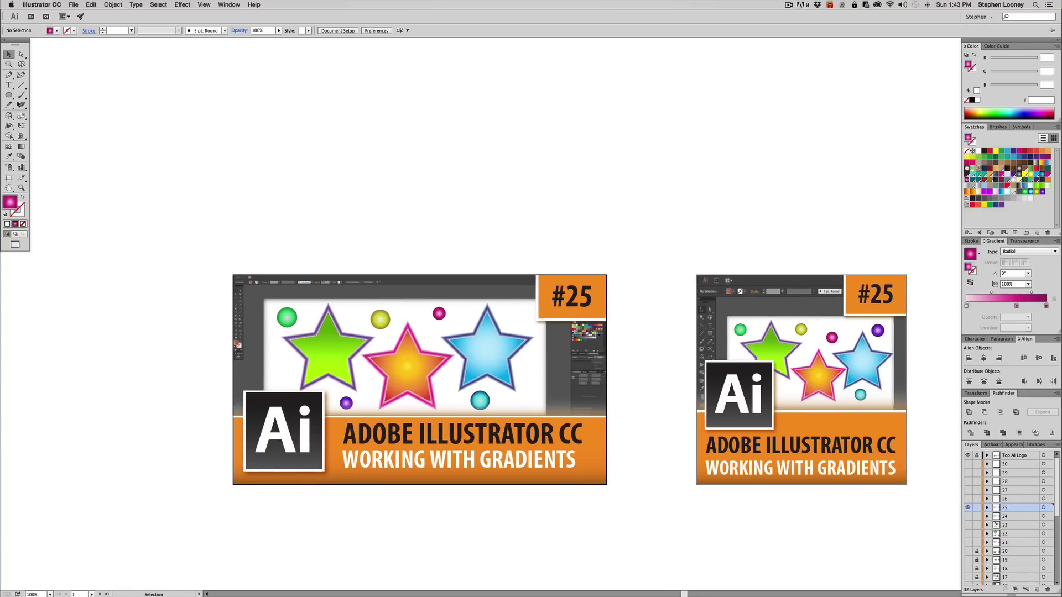
# Step: Draw a five-point star above the thumbnails and nudge it slightly down and left
pyautogui.moveTo(9, 94); pyautogui.dragTo(38, 136)
pyautogui.moveTo(303, 133); pyautogui.dragTo(346, 191)
pyautogui.press('v')
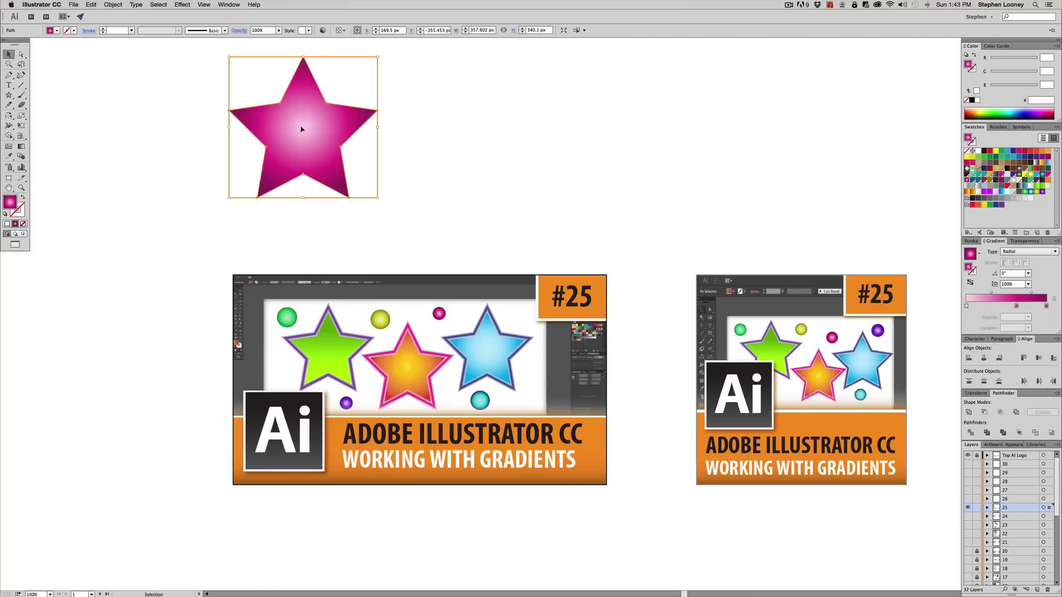
pyautogui.moveTo(302, 132); pyautogui.dragTo(290, 155)
# Step: Fill the star solid black and zoom in on it
pyautogui.click(983, 151)
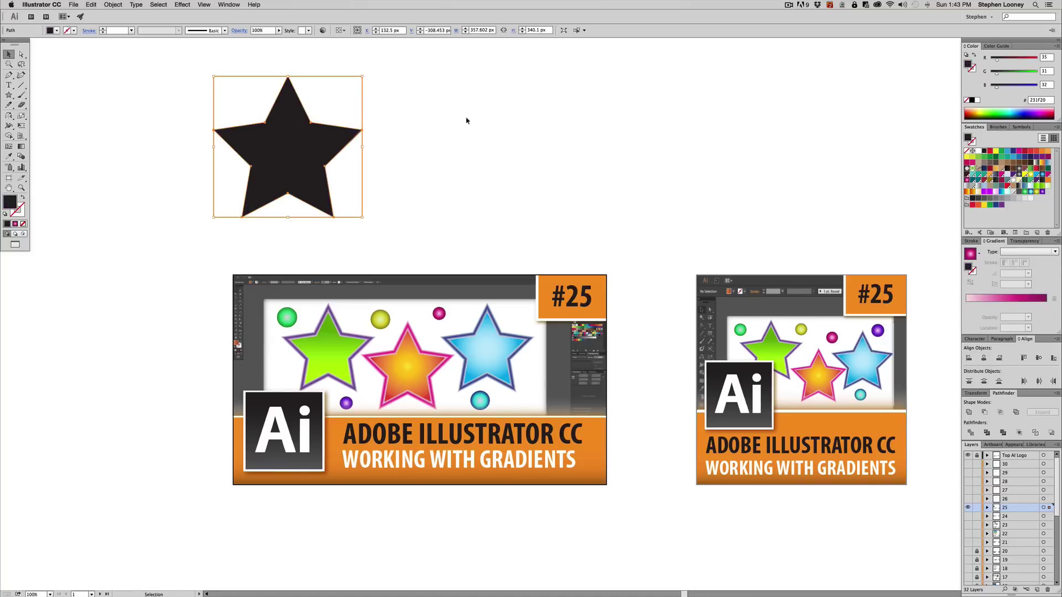
pyautogui.moveTo(429, 140); pyautogui.dragTo(540, 155)
pyautogui.press('super+equal')
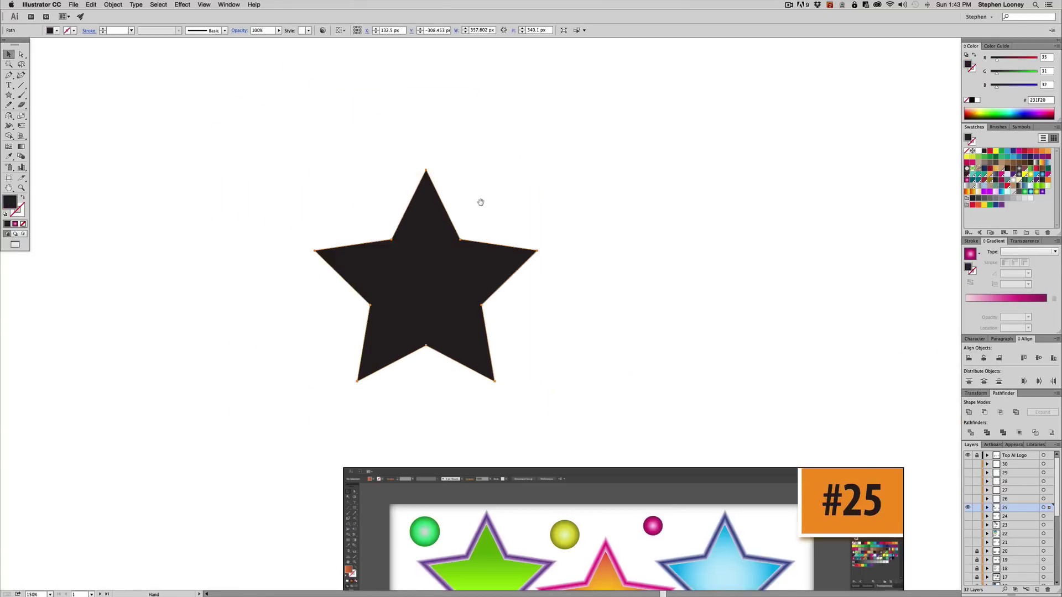
pyautogui.scroll(-5, 509, 156)
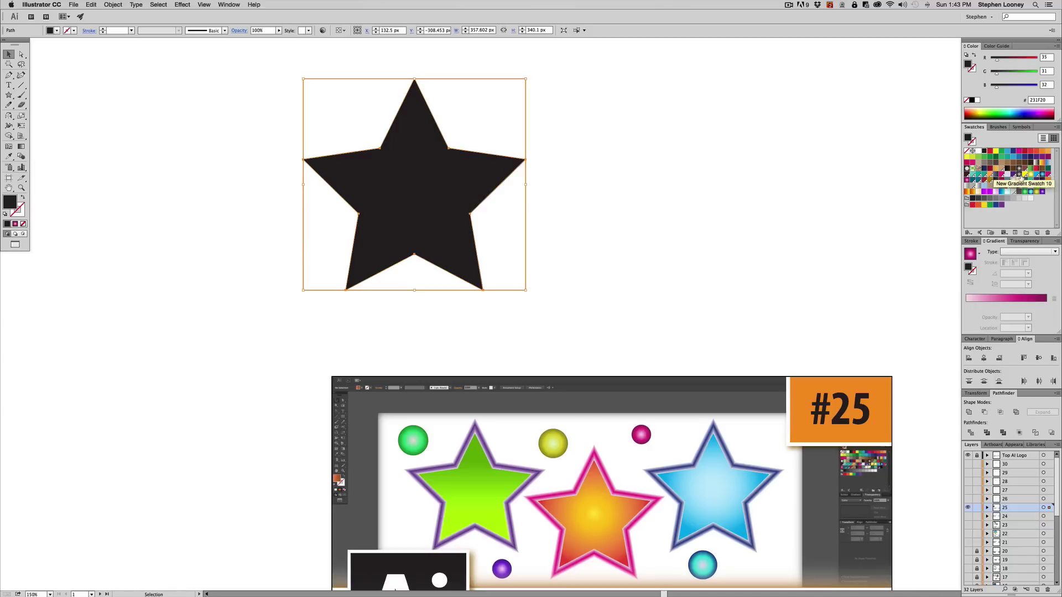
# Step: Preview blue, orange and yellow gradient swatches on the star, then revert to solid black
pyautogui.click(1042, 176)
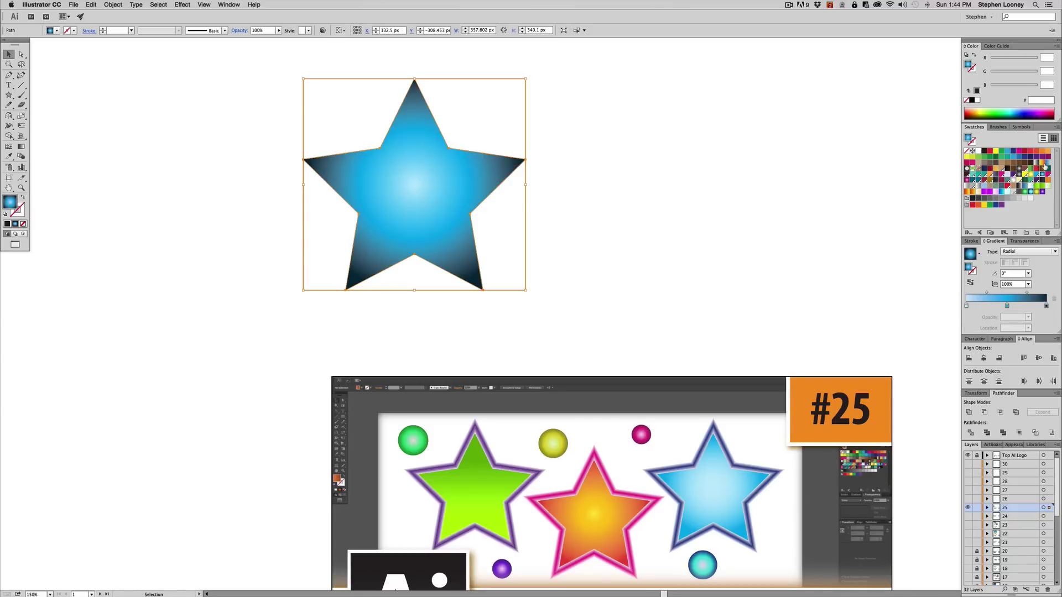
pyautogui.click(1043, 163)
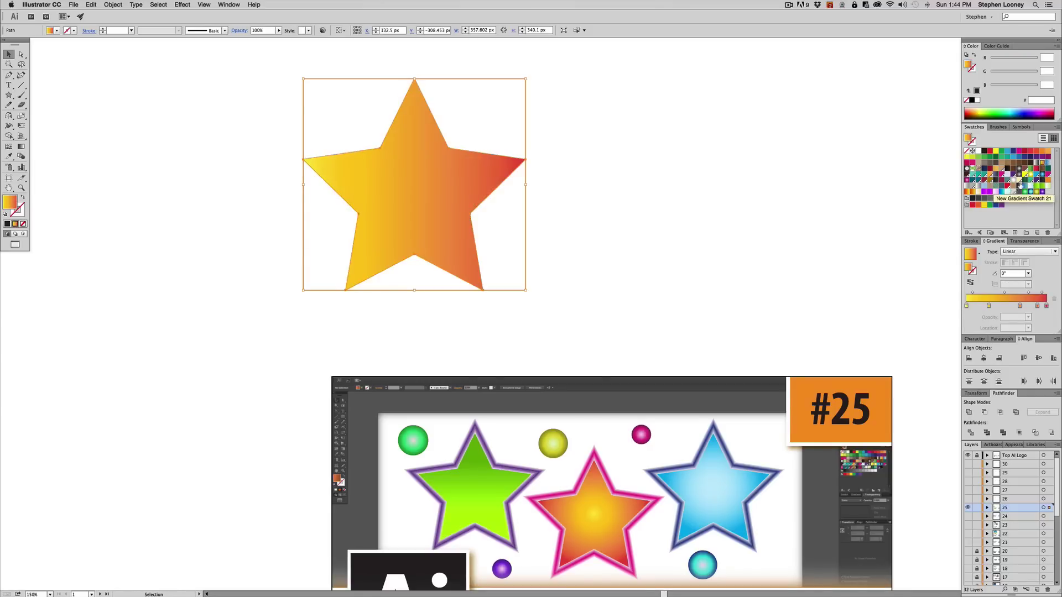
pyautogui.click(1018, 184)
pyautogui.click(1031, 191)
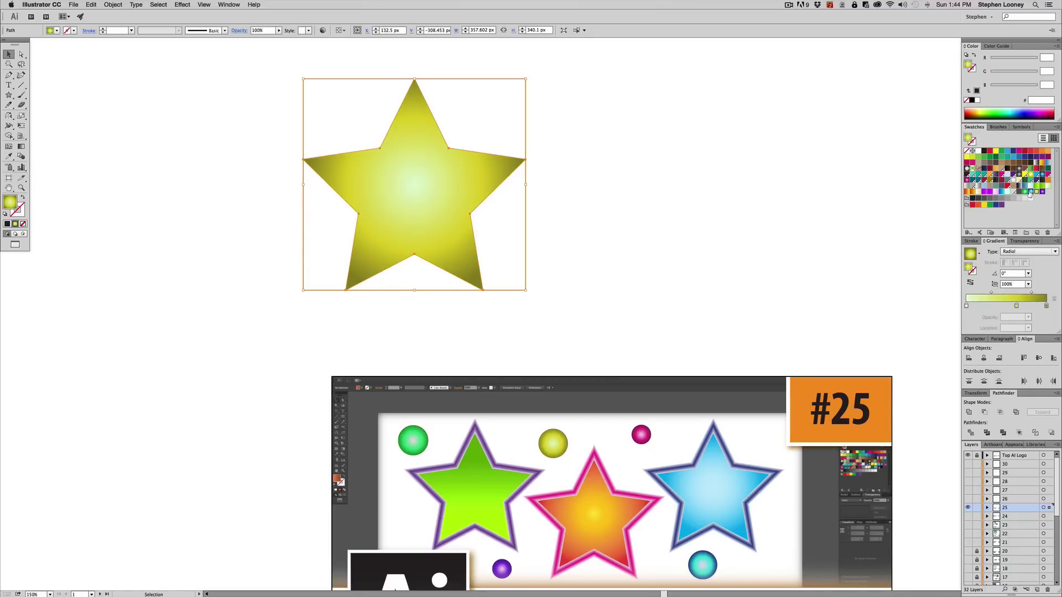
pyautogui.click(1037, 191)
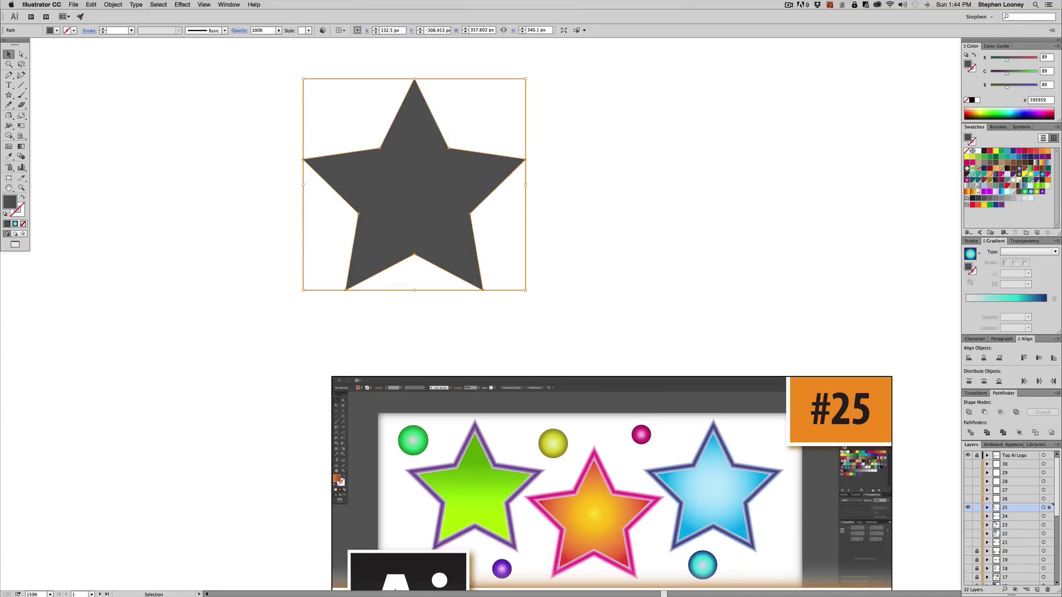
pyautogui.click(984, 151)
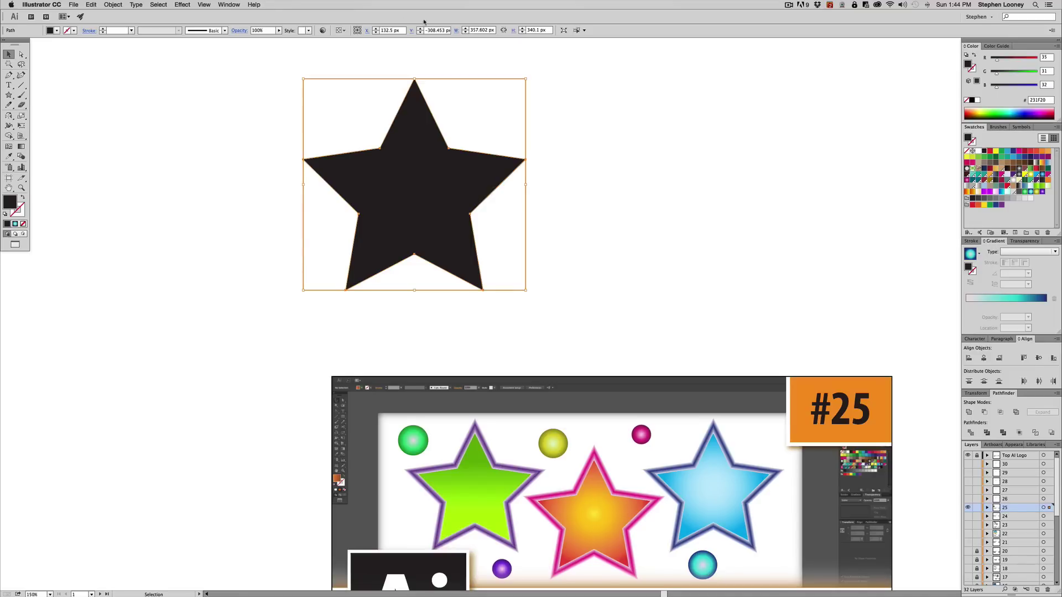
# Step: Apply the White, Black gradient swatch to the star's fill from the Gradient panel
pyautogui.click(235, 7)
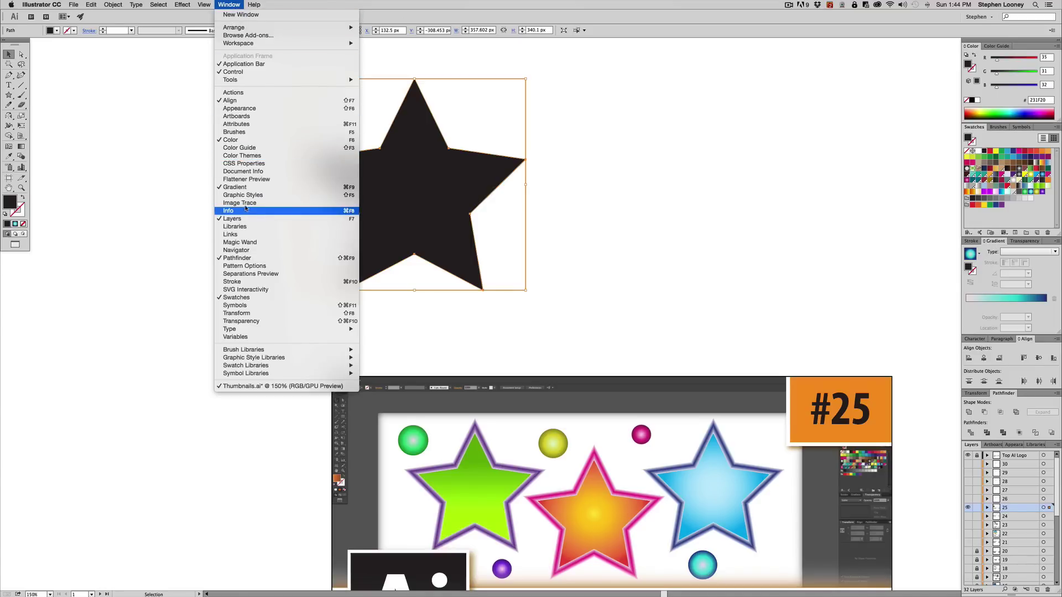
pyautogui.click(939, 233)
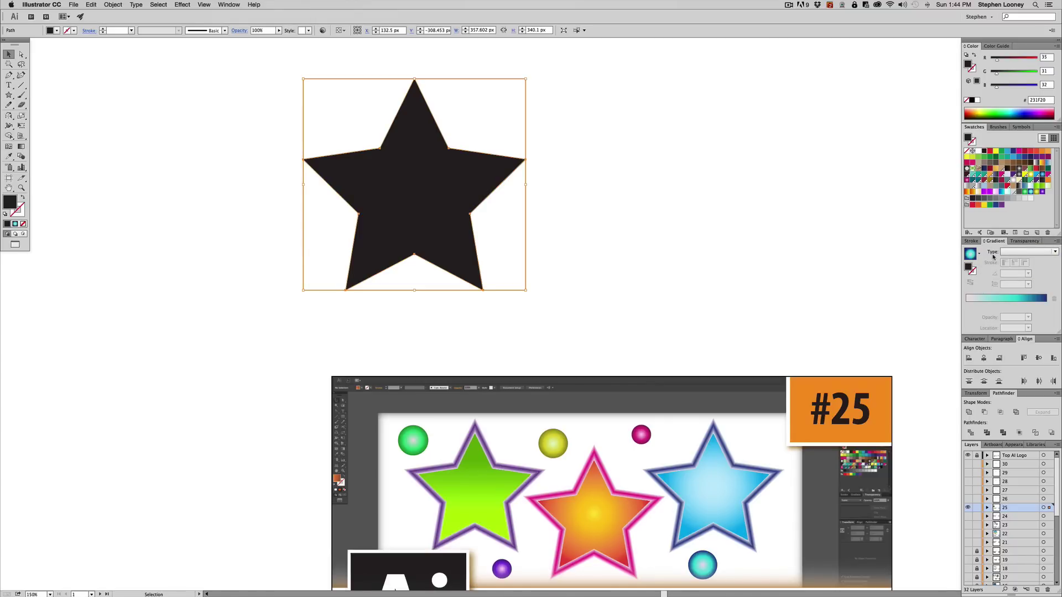
pyautogui.click(978, 254)
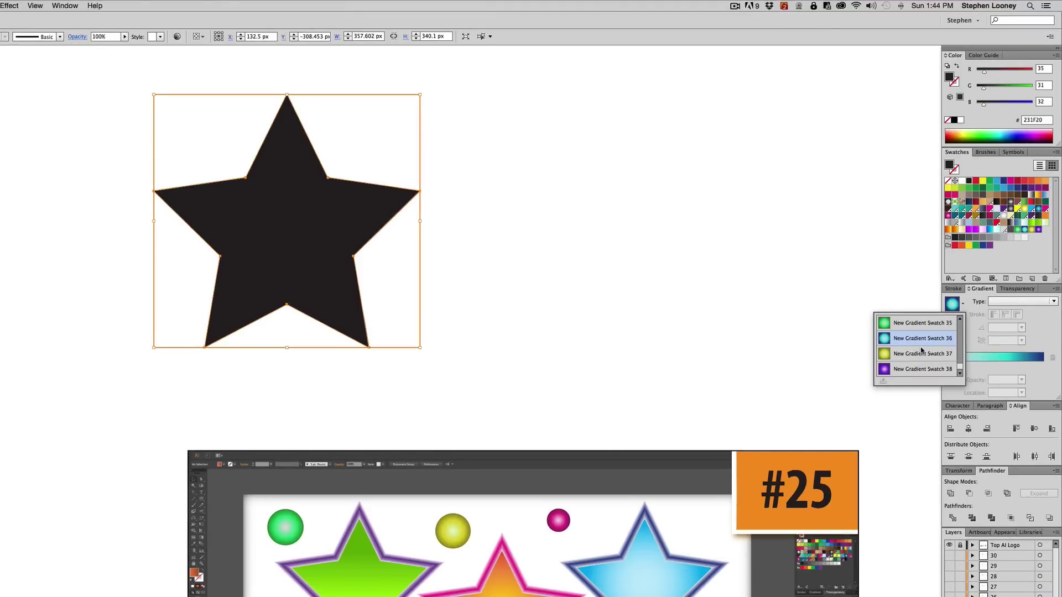
pyautogui.scroll(10, 920, 349)
pyautogui.click(907, 324)
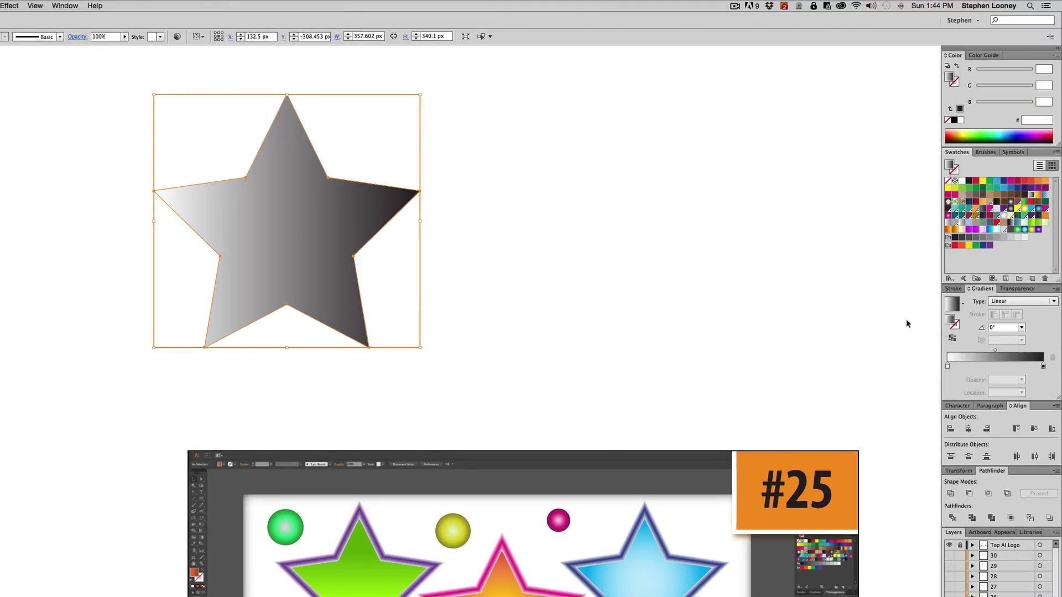
pyautogui.click(682, 274)
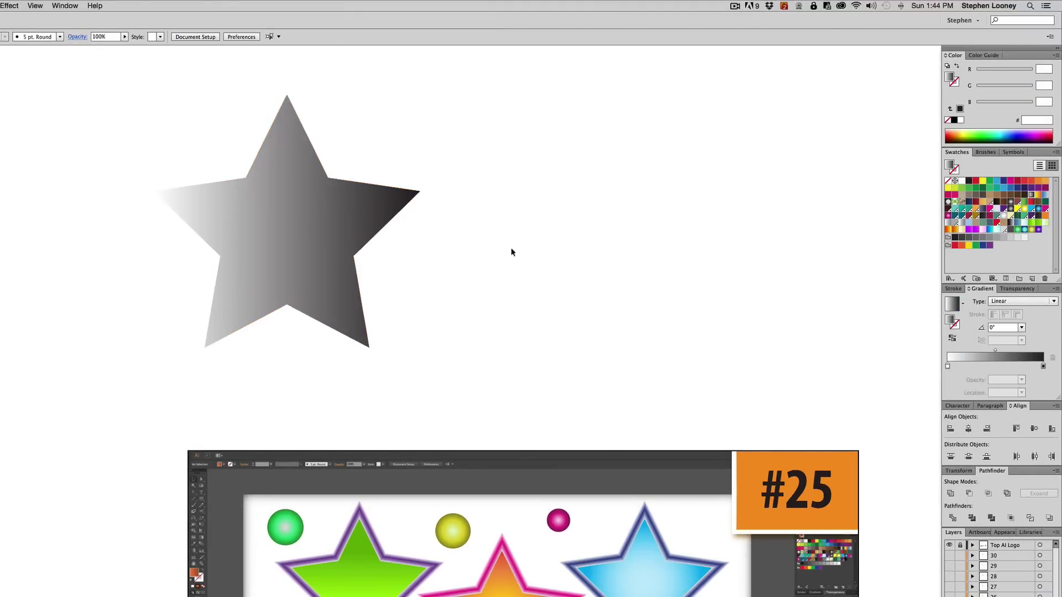
pyautogui.click(320, 226)
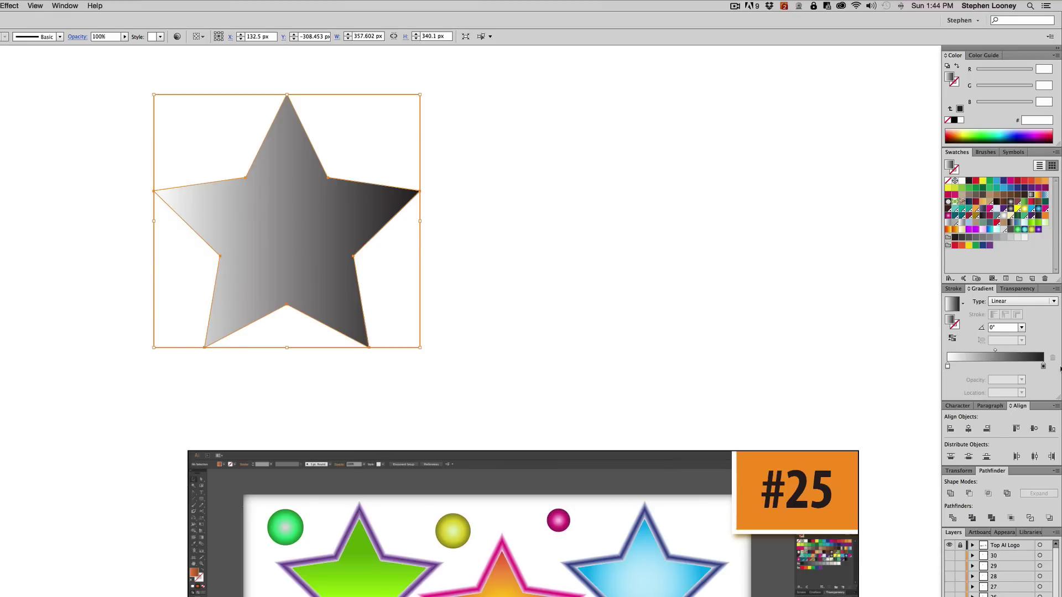
# Step: Float the Gradient panel beside the star and move the gradient midpoint to 41.73%
pyautogui.moveTo(982, 288); pyautogui.dragTo(538, 185)
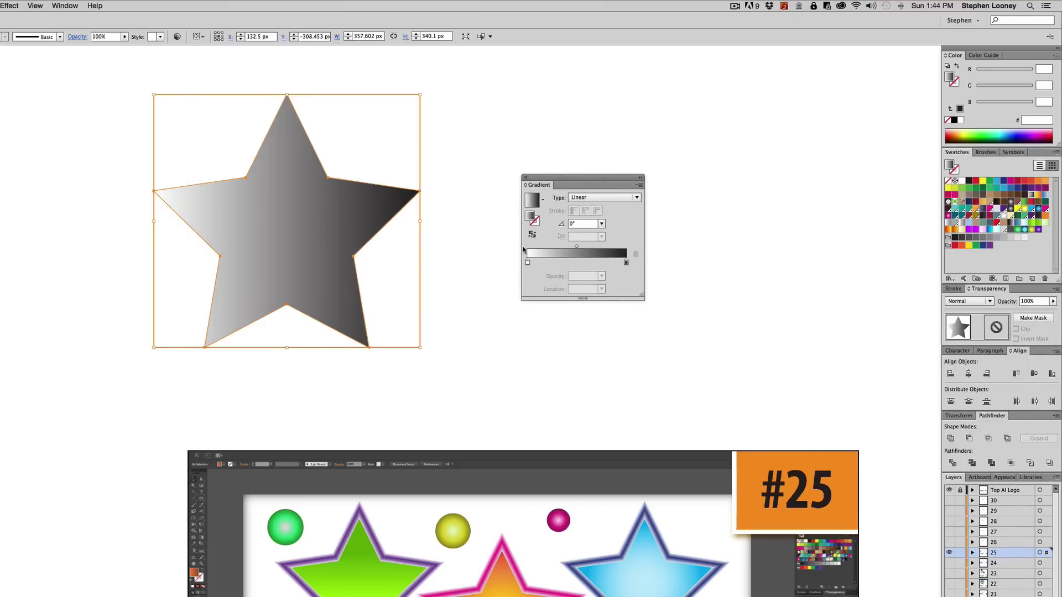
pyautogui.moveTo(527, 263); pyautogui.dragTo(563, 262)
pyautogui.press('a')
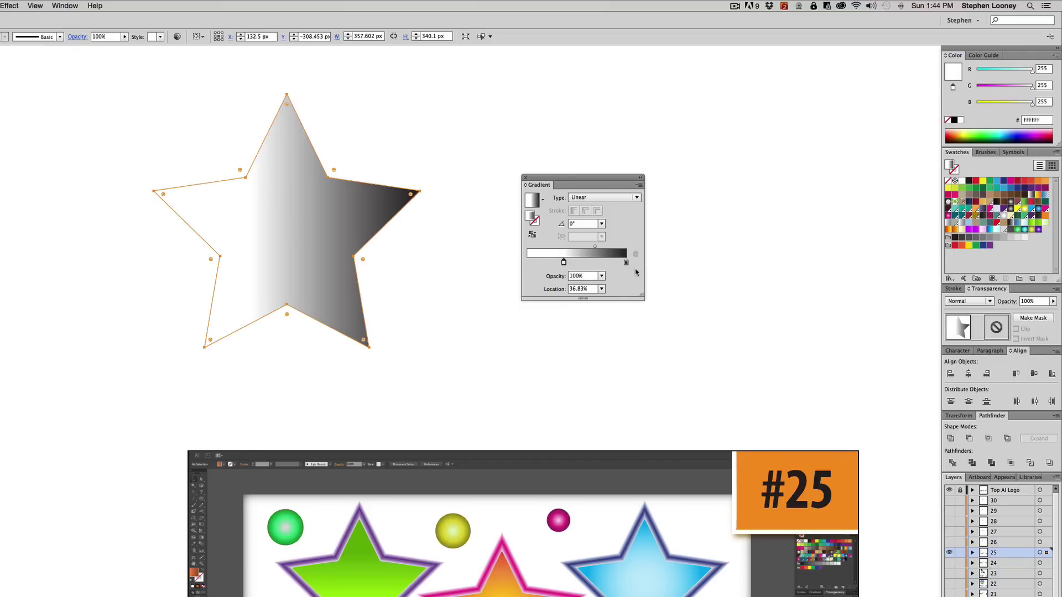
pyautogui.hotkey('ctrl', 'z')
pyautogui.hotkey('ctrl', 'z')
pyautogui.hotkey('ctrl', 'z')
pyautogui.hotkey('ctrl', 'z')
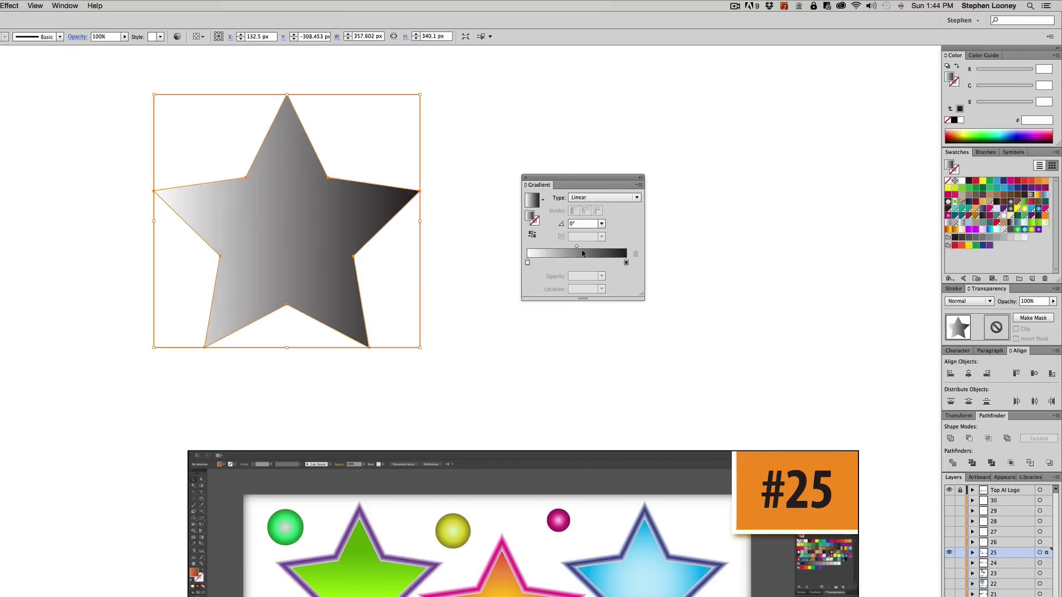
pyautogui.moveTo(576, 247)
pyautogui.mouseDown()
pyautogui.moveTo(604, 250)
pyautogui.moveTo(539, 248)
pyautogui.moveTo(568, 247)
pyautogui.mouseUp()
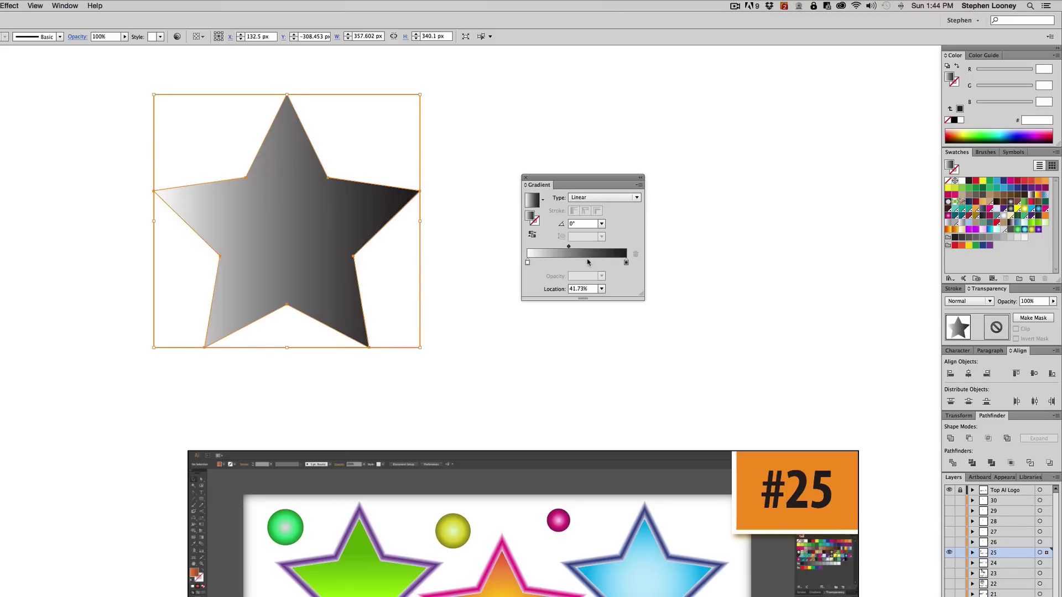
# Step: Add a middle gradient stop at 61.04% and color it with the blue swatch
pyautogui.click(588, 263)
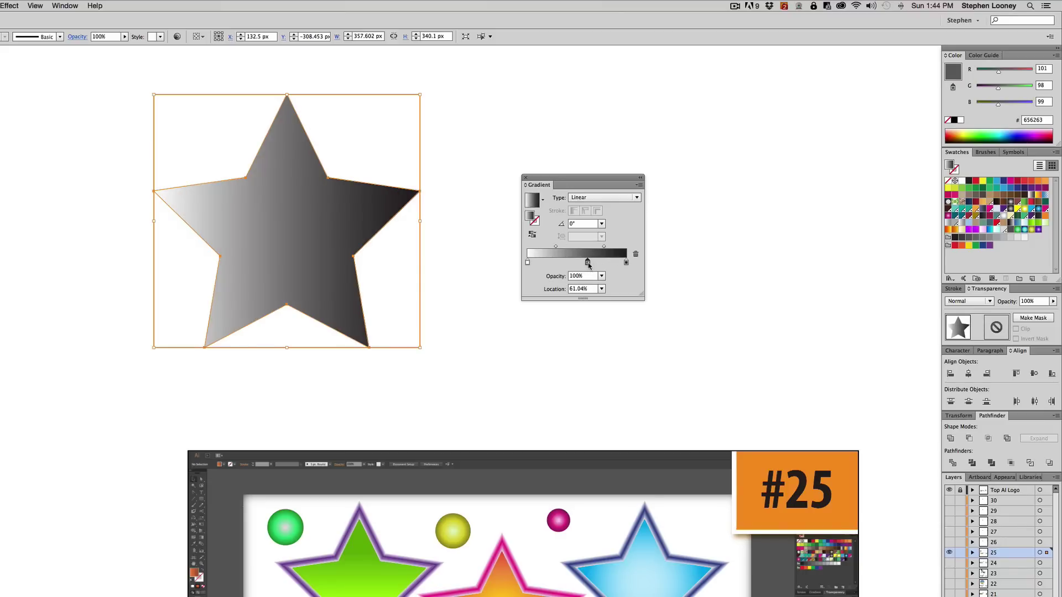
pyautogui.doubleClick(588, 263)
pyautogui.moveTo(564, 332); pyautogui.dragTo(595, 333)
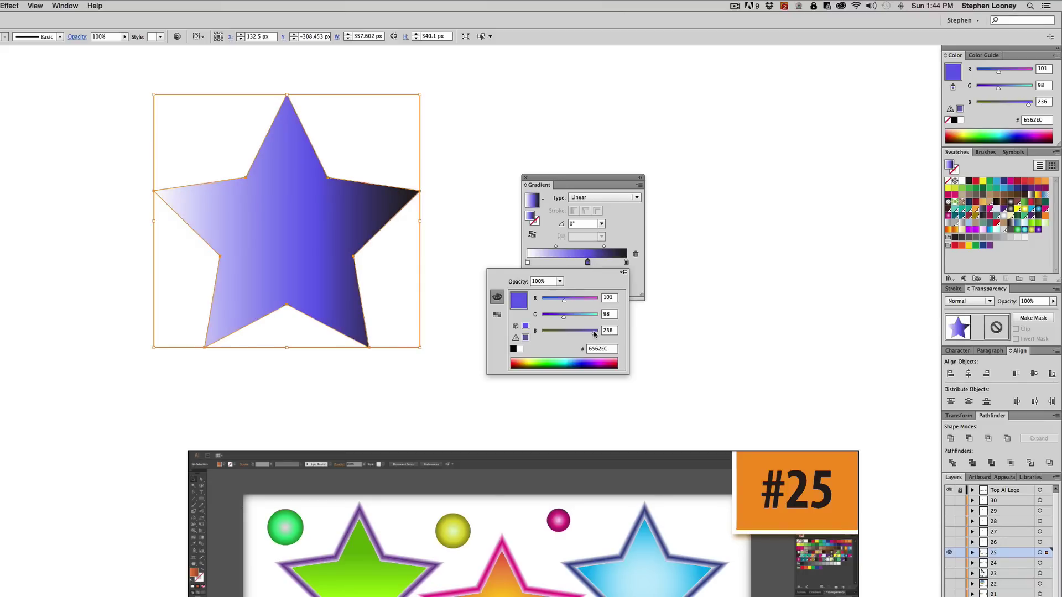
pyautogui.press('Escape')
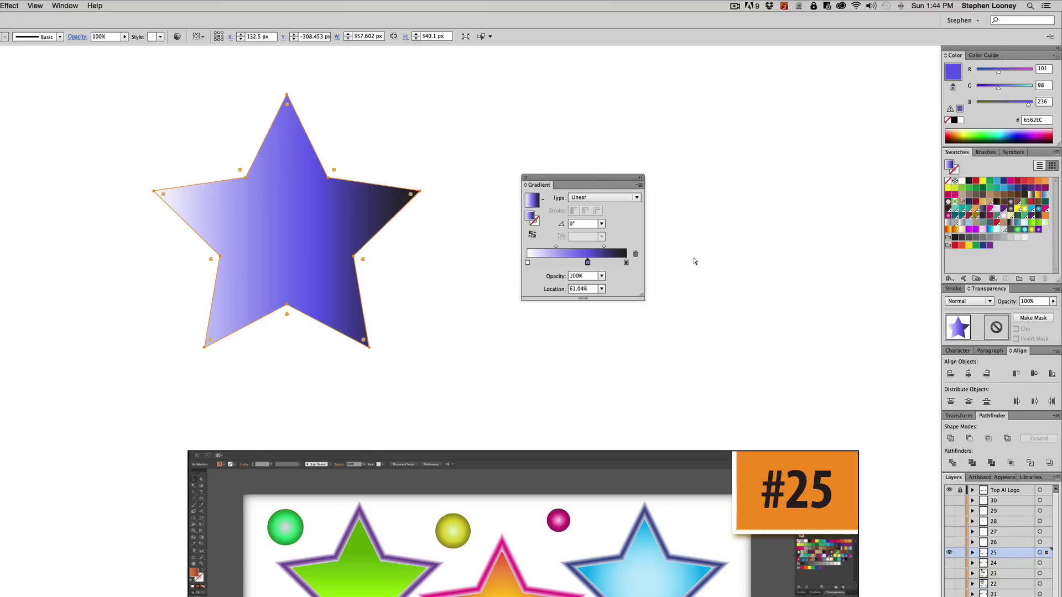
pyautogui.hotkey('ctrl', 'z')
pyautogui.click(997, 181)
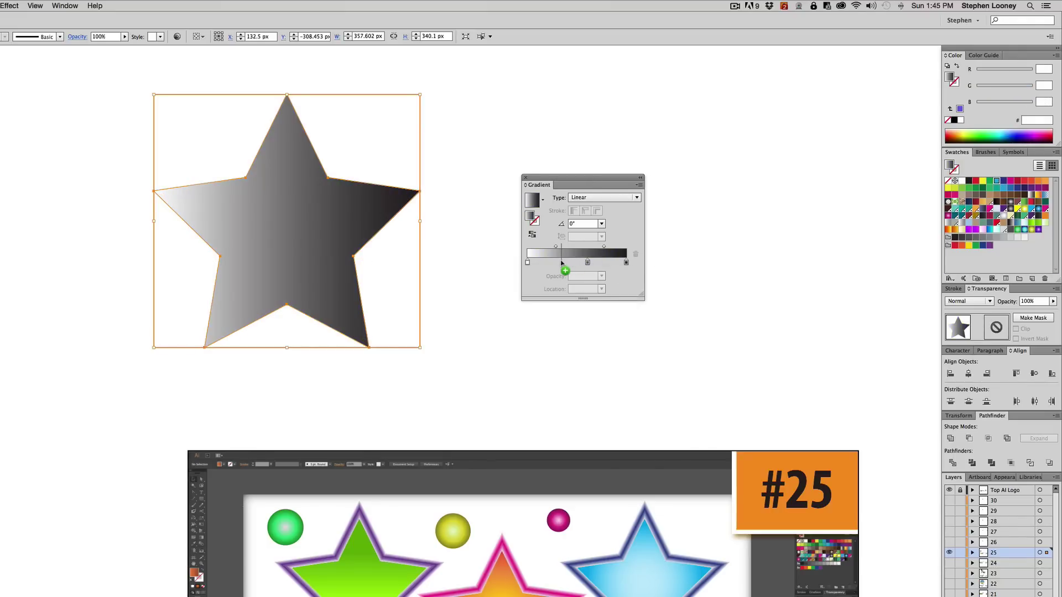
pyautogui.moveTo(586, 261); pyautogui.dragTo(586, 261)
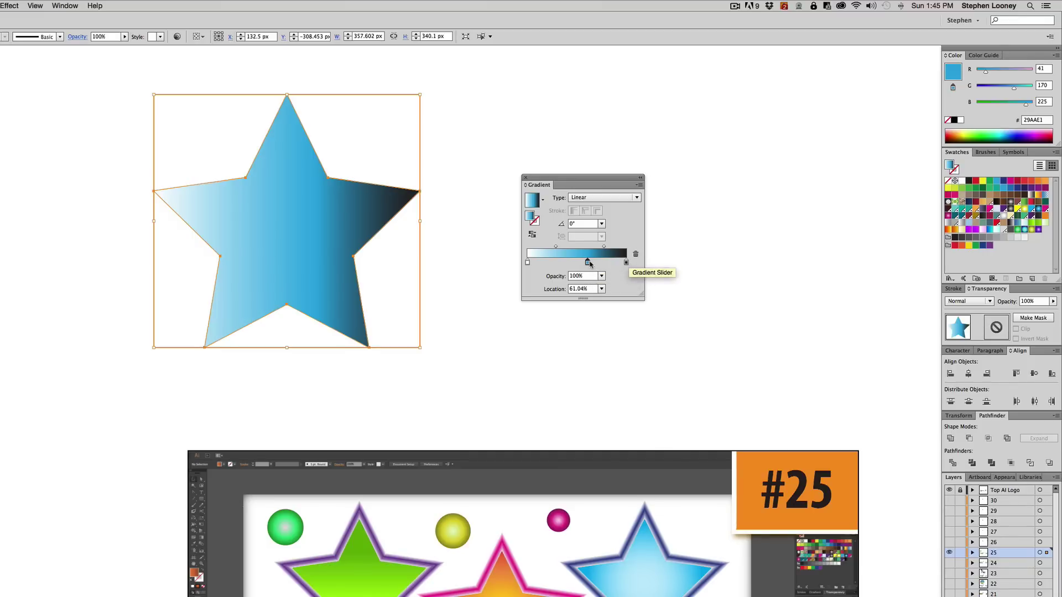
# Step: Delete and re-add the blue middle stop, keeping its opacity unchanged
pyautogui.click(635, 254)
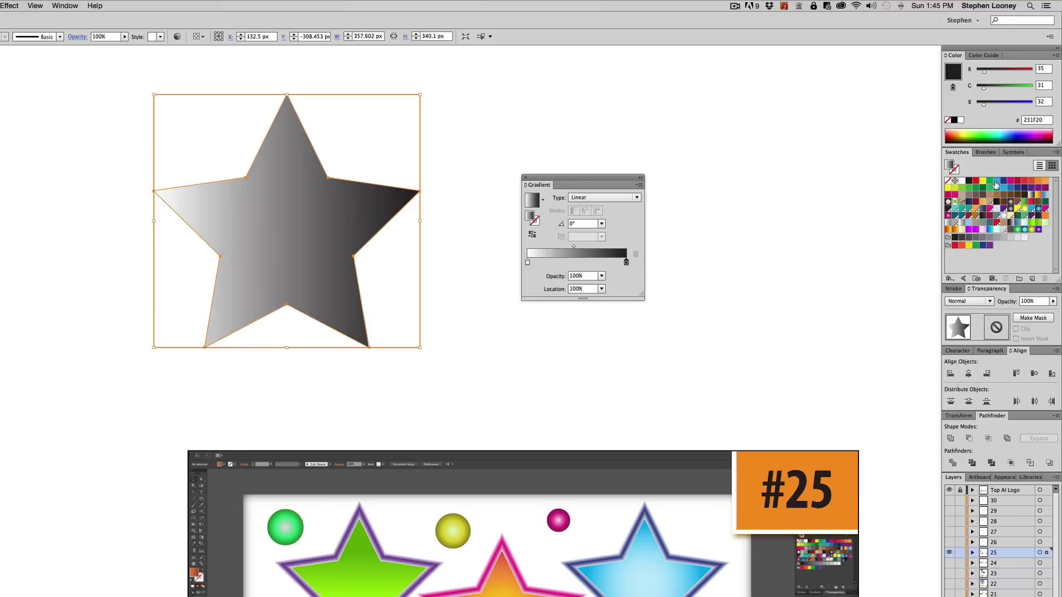
pyautogui.click(582, 263)
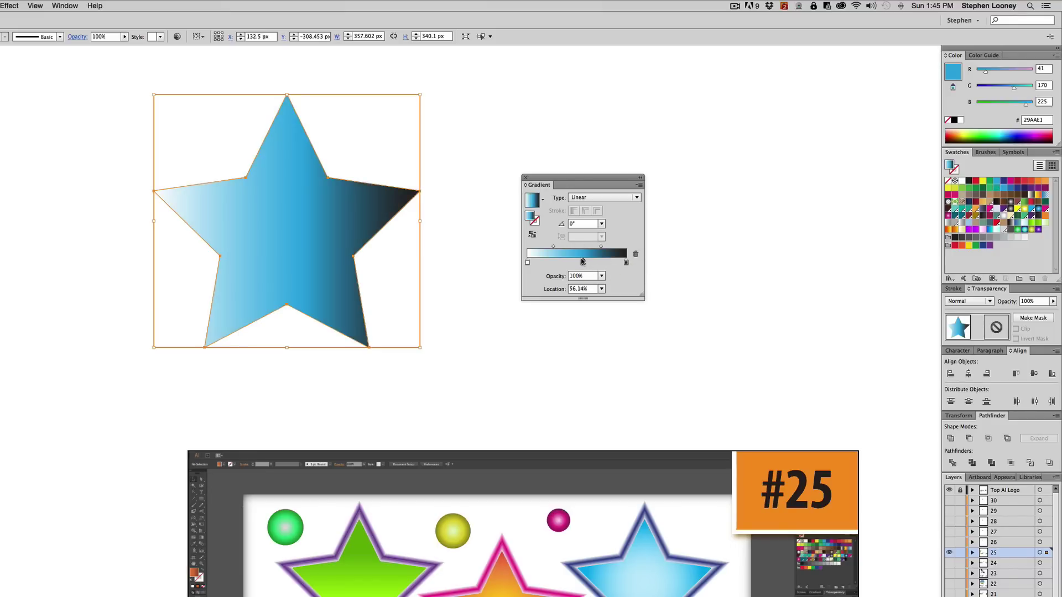
pyautogui.click(602, 277)
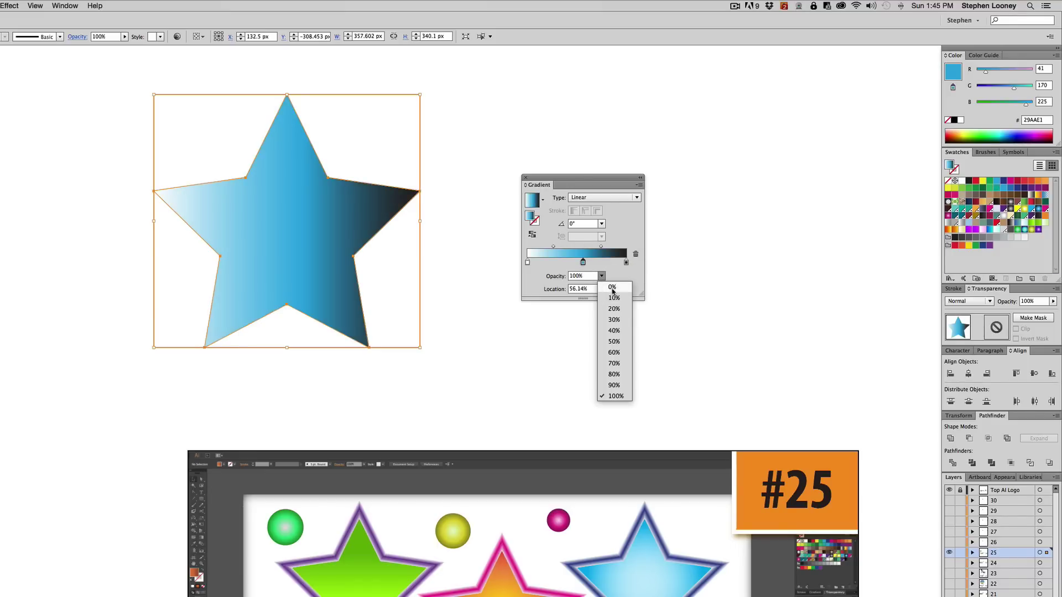
pyautogui.click(612, 287)
pyautogui.hotkey('ctrl', 'z')
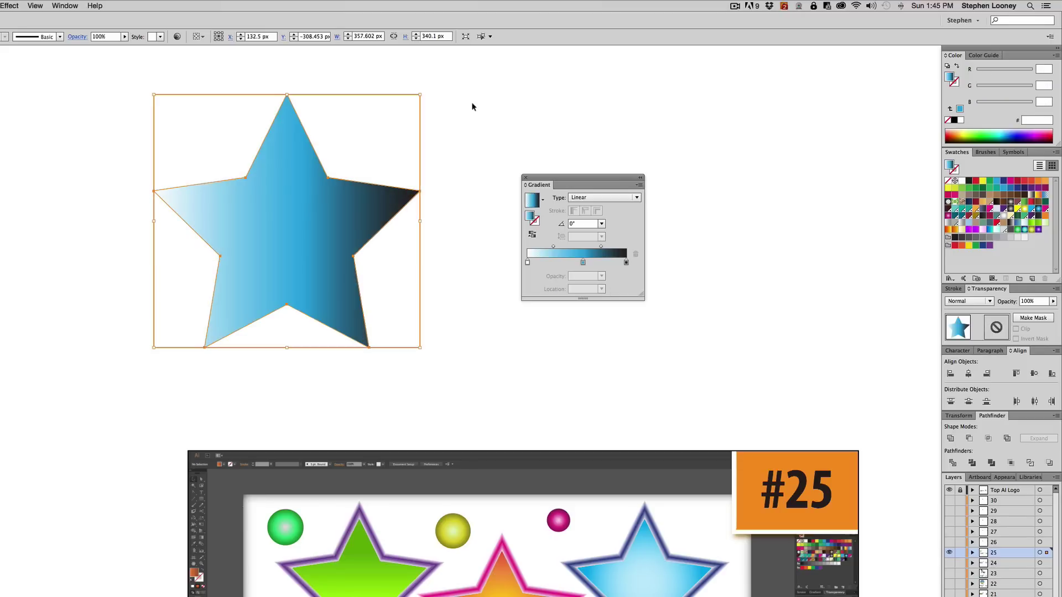
# Step: Draw a large square over the star and fill it solid near-black (231F20)
pyautogui.click(377, 116)
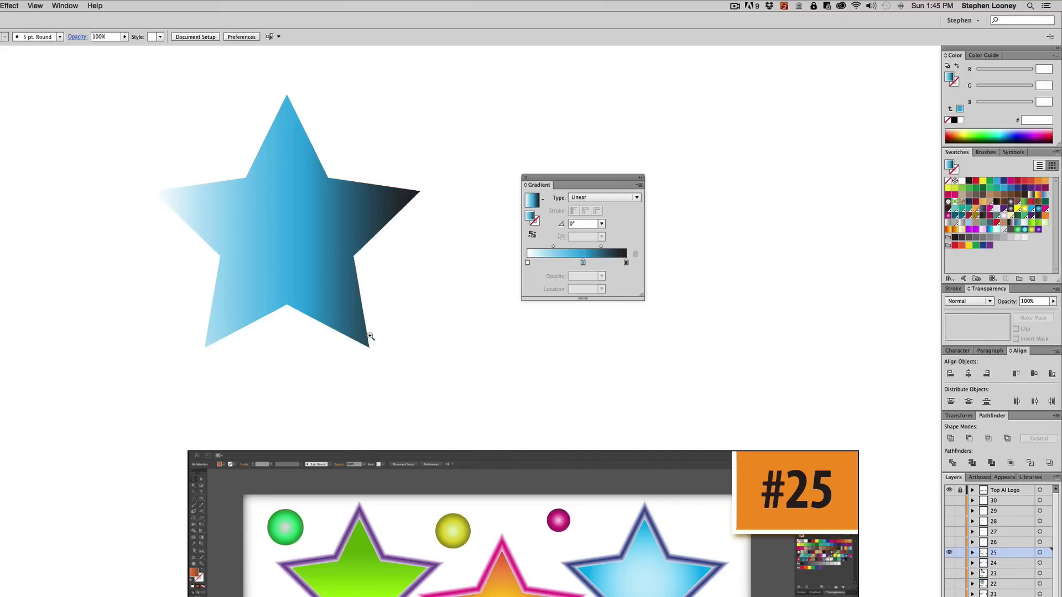
pyautogui.hotkey('ctrl', '-')
pyautogui.hotkey('ctrl', '-')
pyautogui.moveTo(280, 248); pyautogui.dragTo(476, 444)
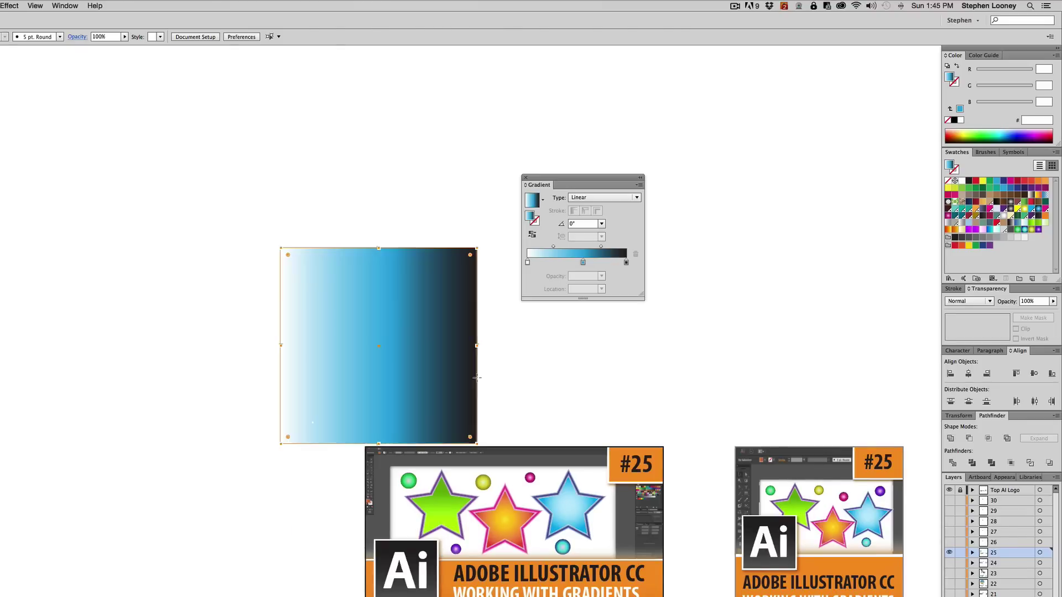
pyautogui.click(968, 182)
pyautogui.scroll(-2, 398, 316)
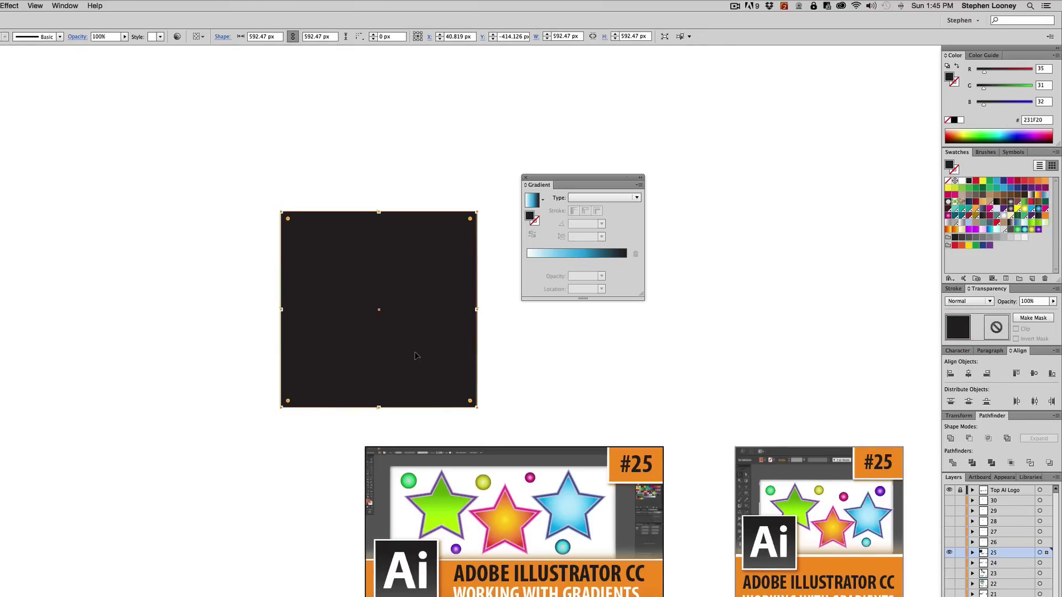
# Step: Bring the star in front of the dark square and move it onto the square
pyautogui.keyDown('super'); pyautogui.click(415, 354); pyautogui.keyUp('super')
pyautogui.press('super+shift+bracketright')
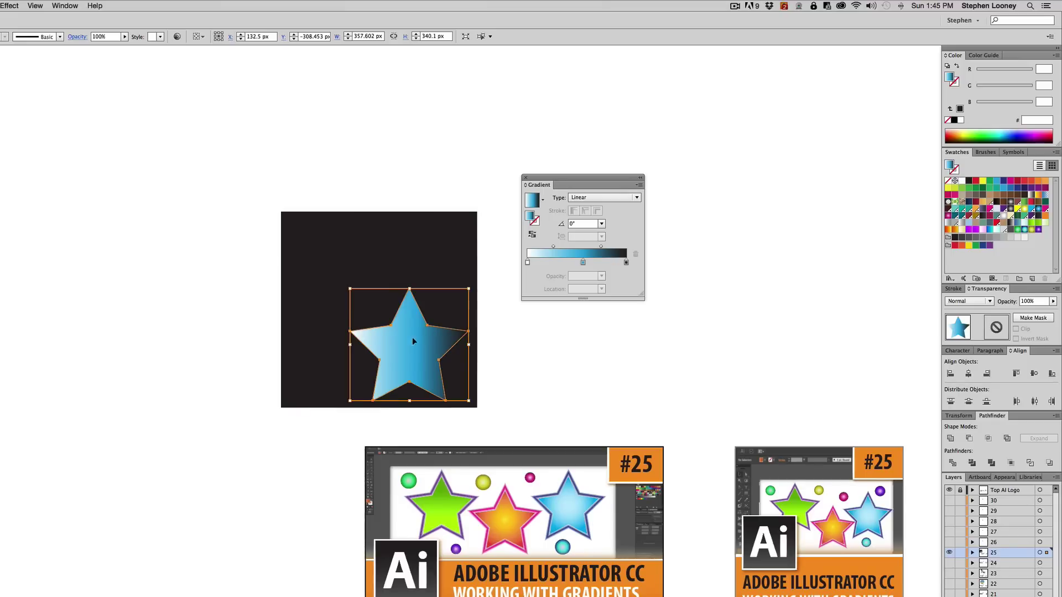
pyautogui.moveTo(412, 336)
pyautogui.mouseDown()
pyautogui.moveTo(413, 303)
pyautogui.moveTo(433, 334)
pyautogui.mouseUp()
pyautogui.click(421, 336)
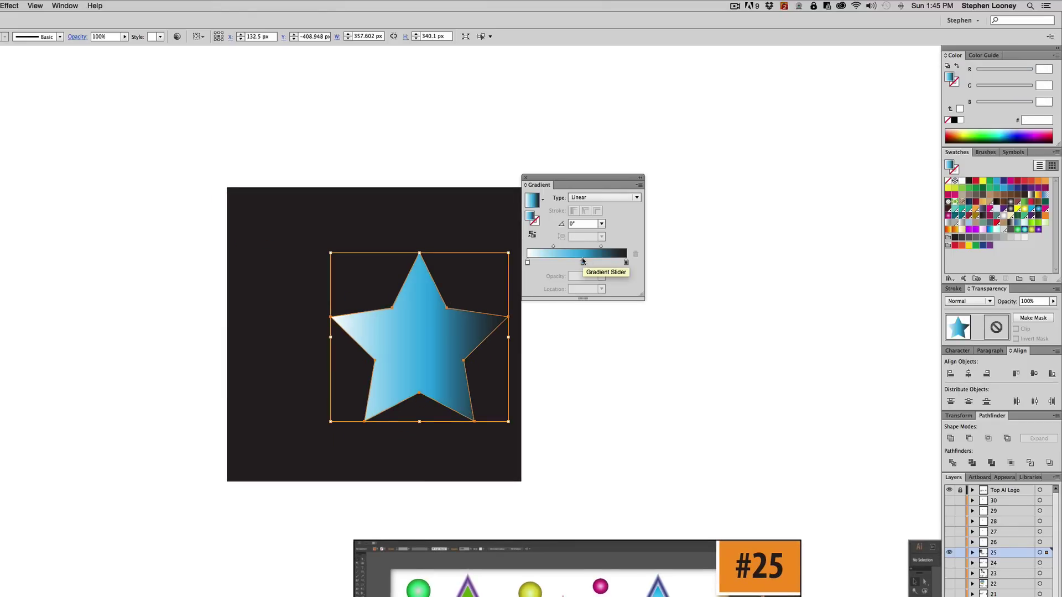
# Step: Remove the blue stop and add a grey (646161) stop near 67% of the gradient
pyautogui.click(582, 261)
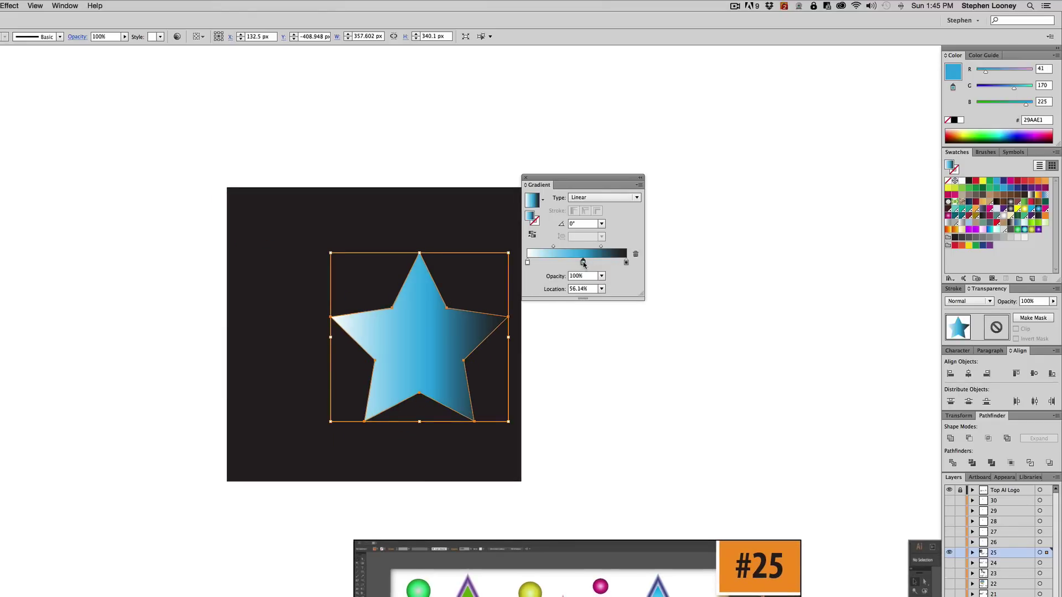
pyautogui.moveTo(583, 261); pyautogui.dragTo(652, 412)
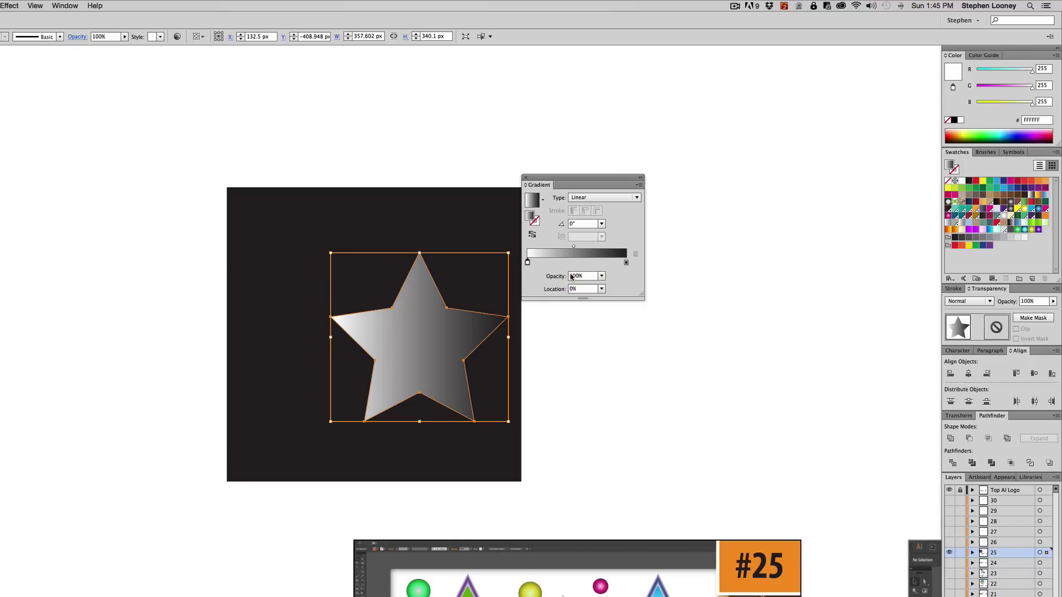
pyautogui.moveTo(960, 181); pyautogui.dragTo(528, 258)
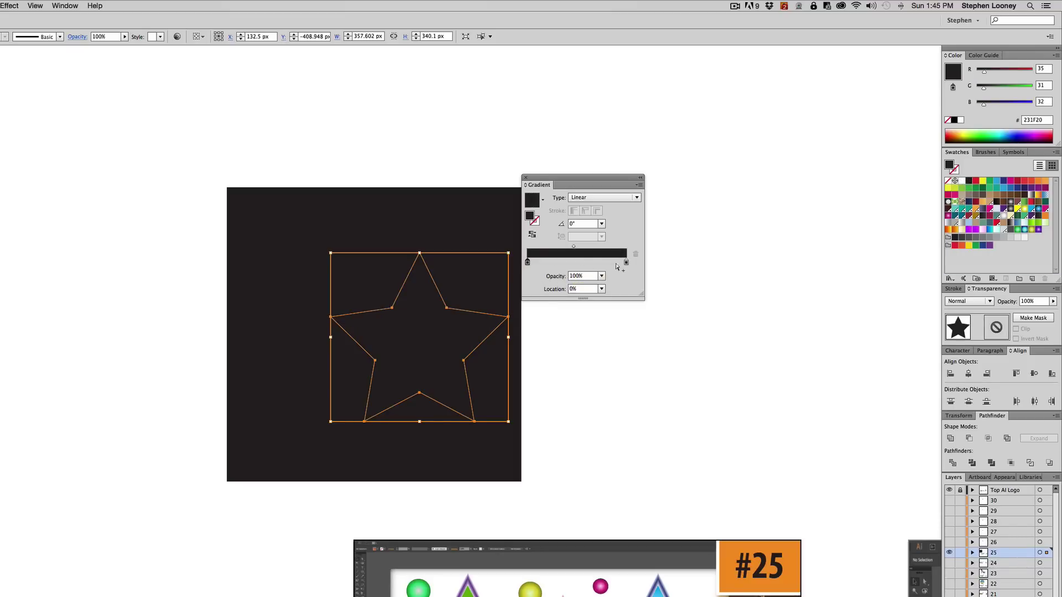
pyautogui.press('super+z')
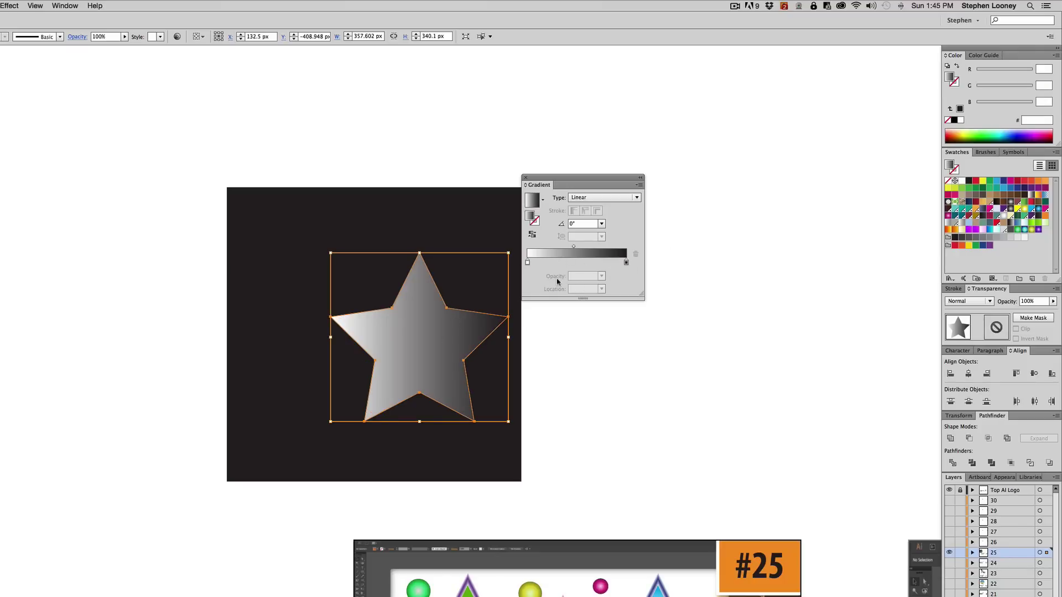
pyautogui.click(451, 304)
pyautogui.click(450, 306)
pyautogui.click(595, 265)
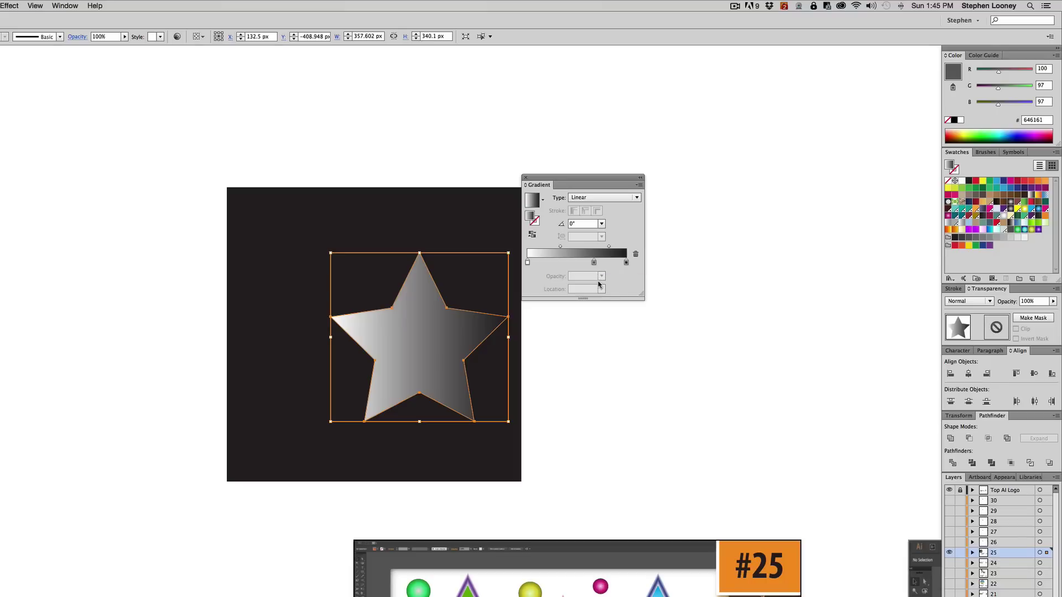
# Step: Remove the grey middle stop and set the white stop's opacity to 0%
pyautogui.moveTo(594, 265); pyautogui.dragTo(592, 298)
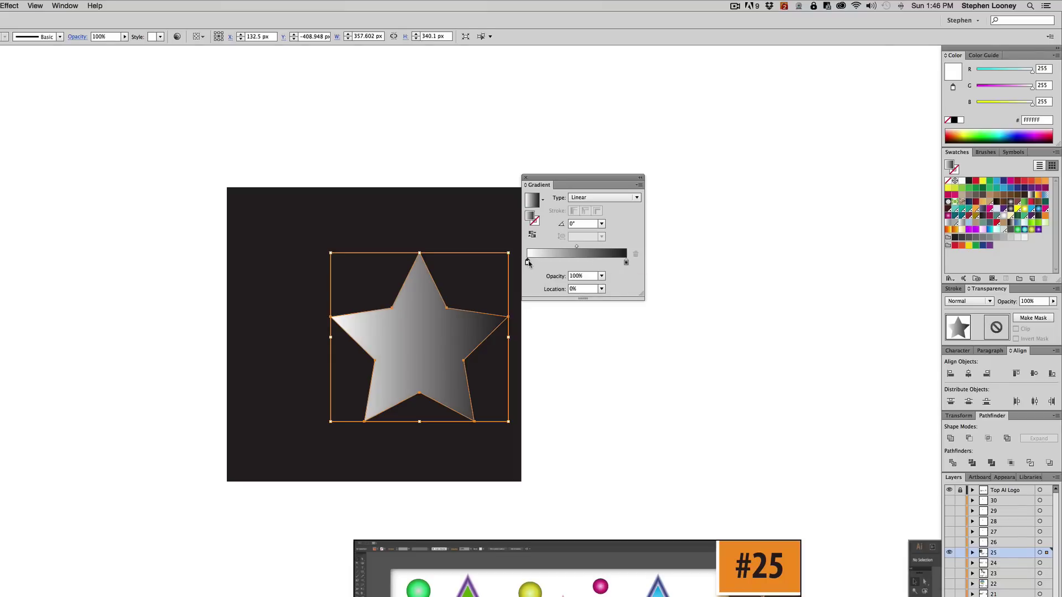
pyautogui.click(601, 278)
pyautogui.click(607, 287)
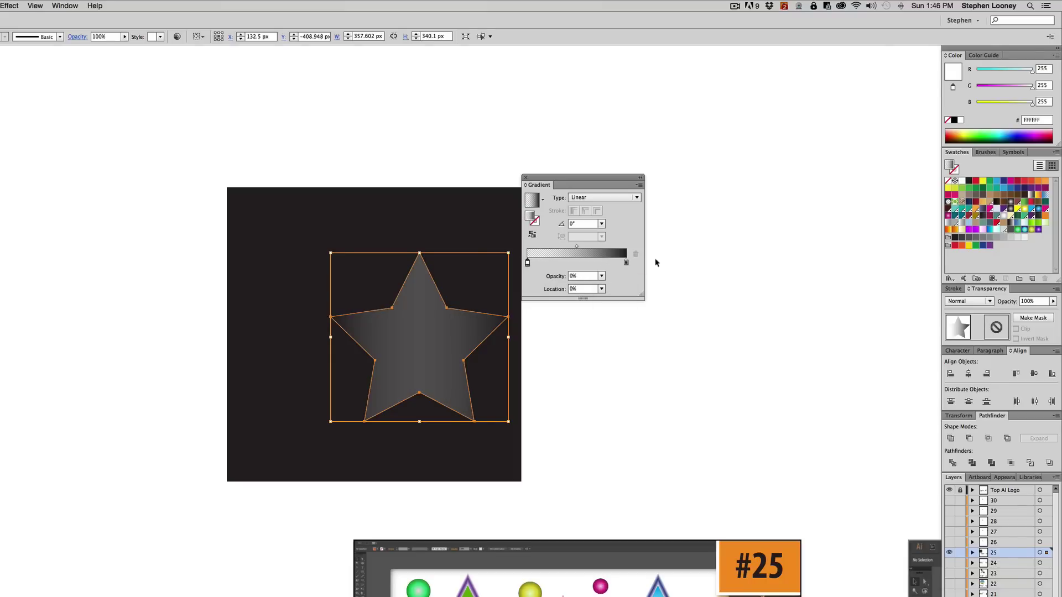
# Step: Set the end stop to CMYK rich black (75.02/67.97/67.02/90.16)
pyautogui.click(626, 262)
pyautogui.click(1055, 56)
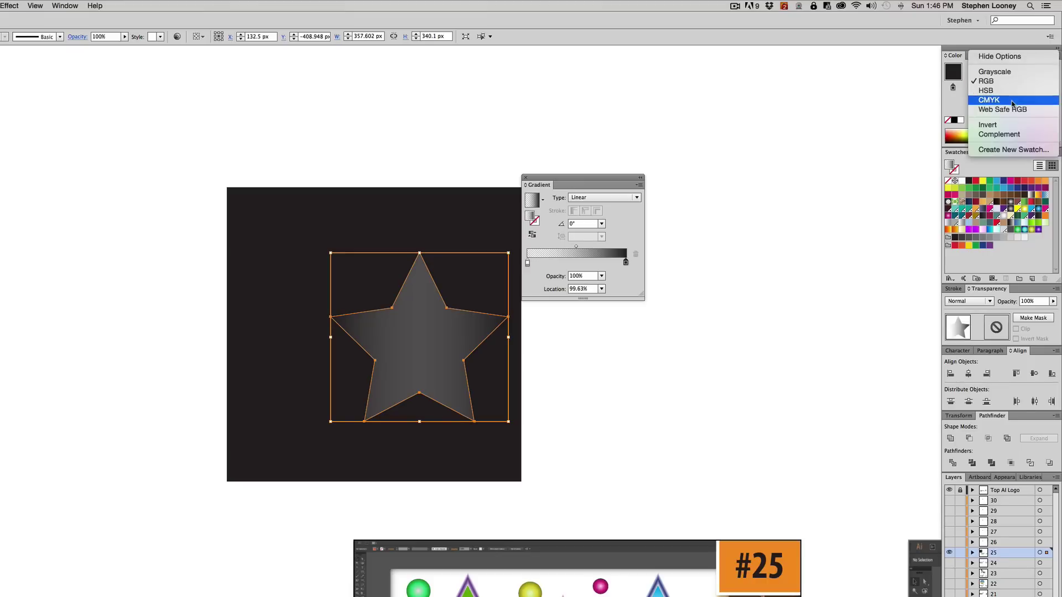
pyautogui.click(993, 100)
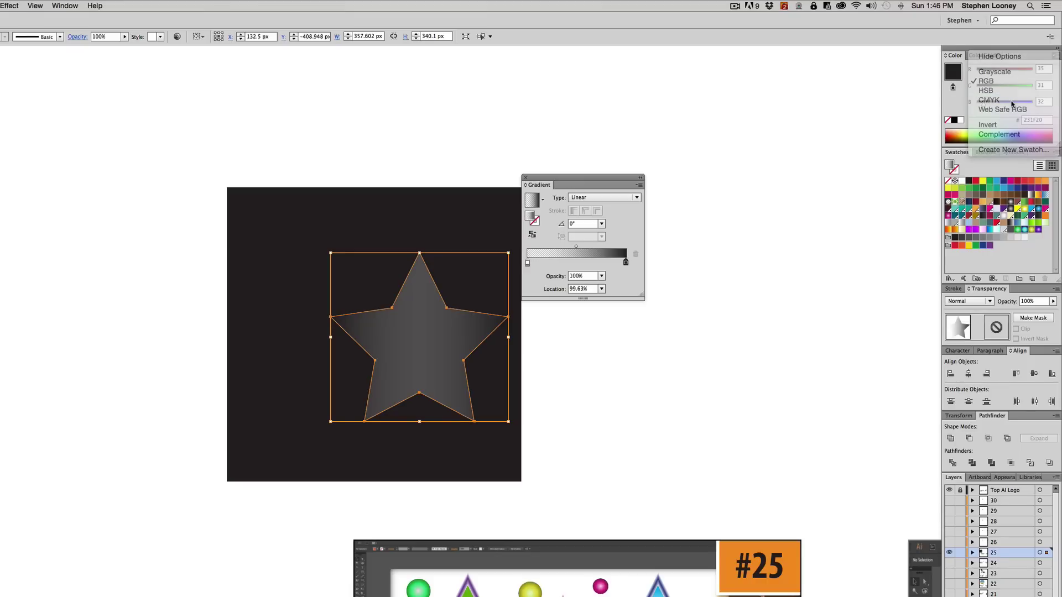
pyautogui.click(955, 120)
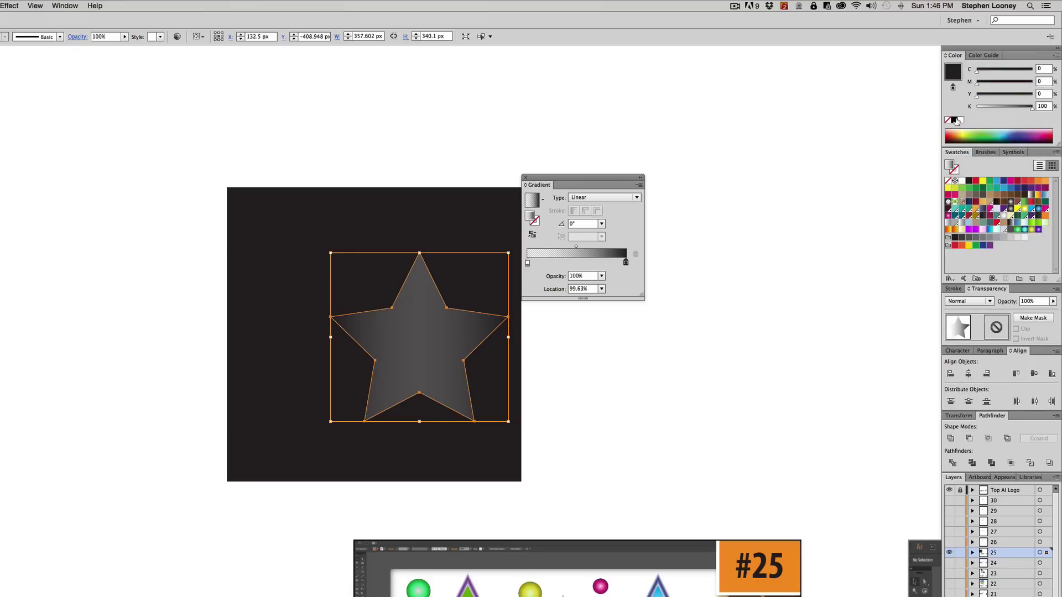
pyautogui.click(626, 262)
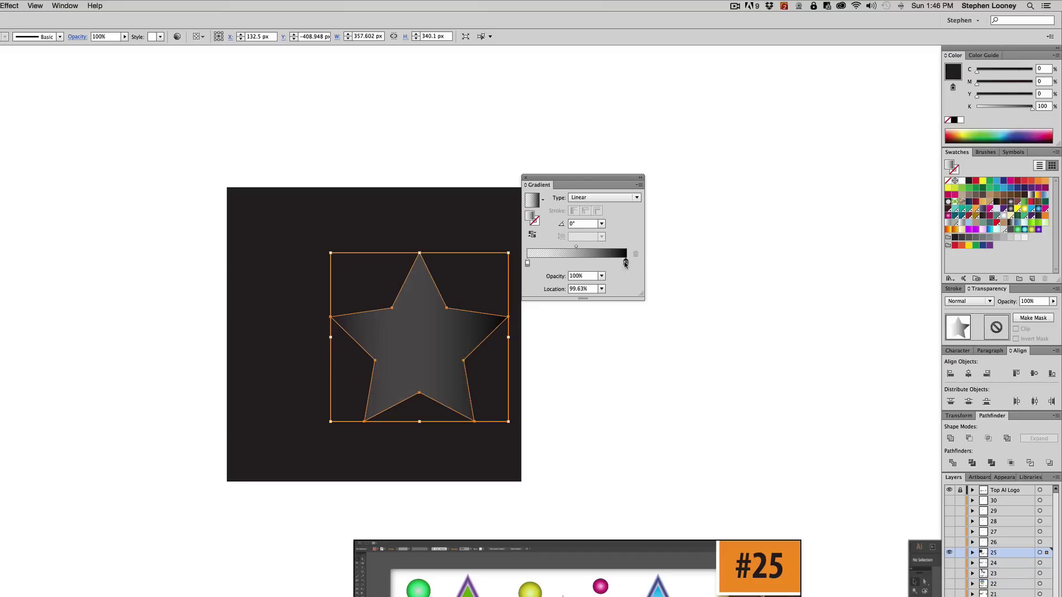
pyautogui.click(510, 326)
pyautogui.click(396, 366)
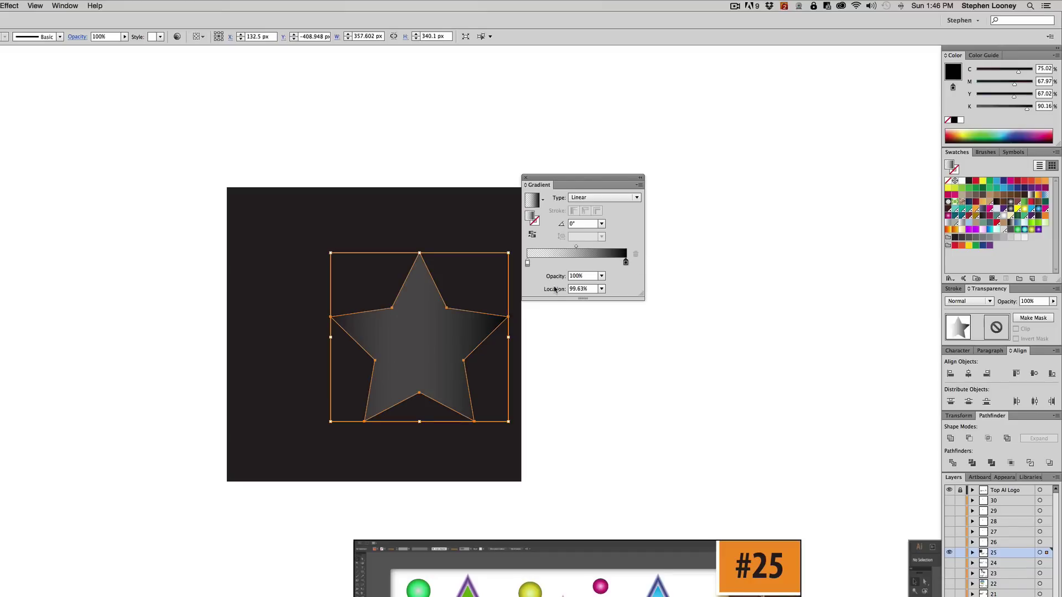
# Step: Move the transparent white stop to 49.76% and push the midpoint to 84.78%
pyautogui.moveTo(534, 264); pyautogui.dragTo(599, 247)
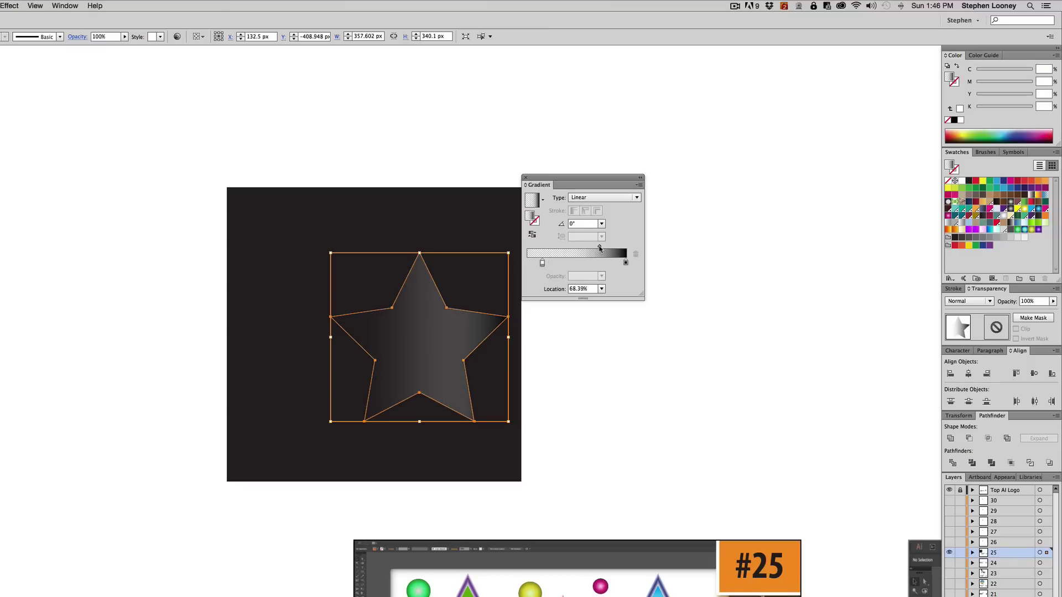
pyautogui.click(420, 130)
pyautogui.click(401, 339)
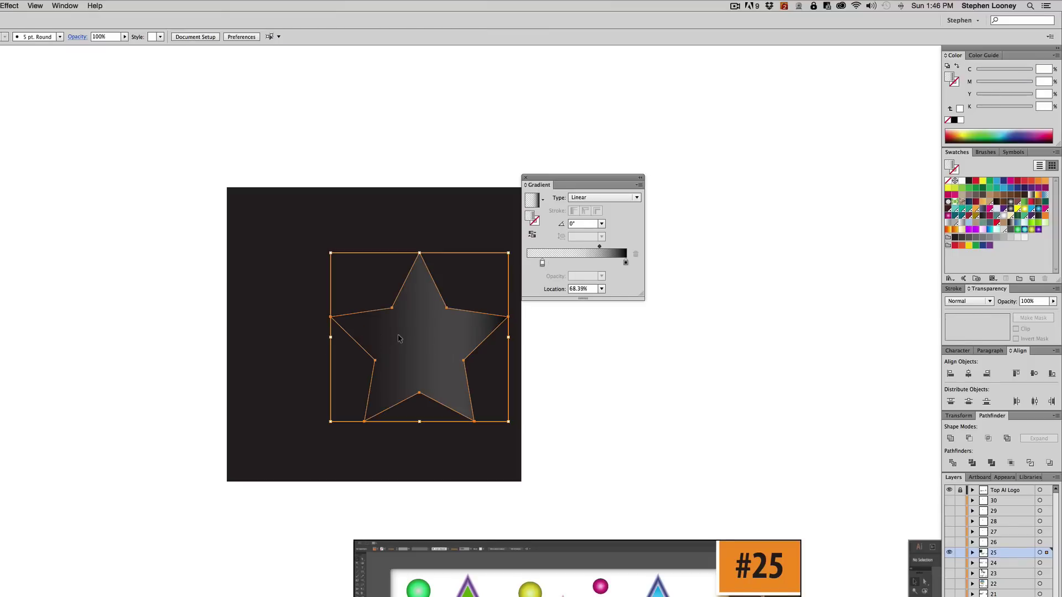
pyautogui.moveTo(600, 251); pyautogui.dragTo(614, 248)
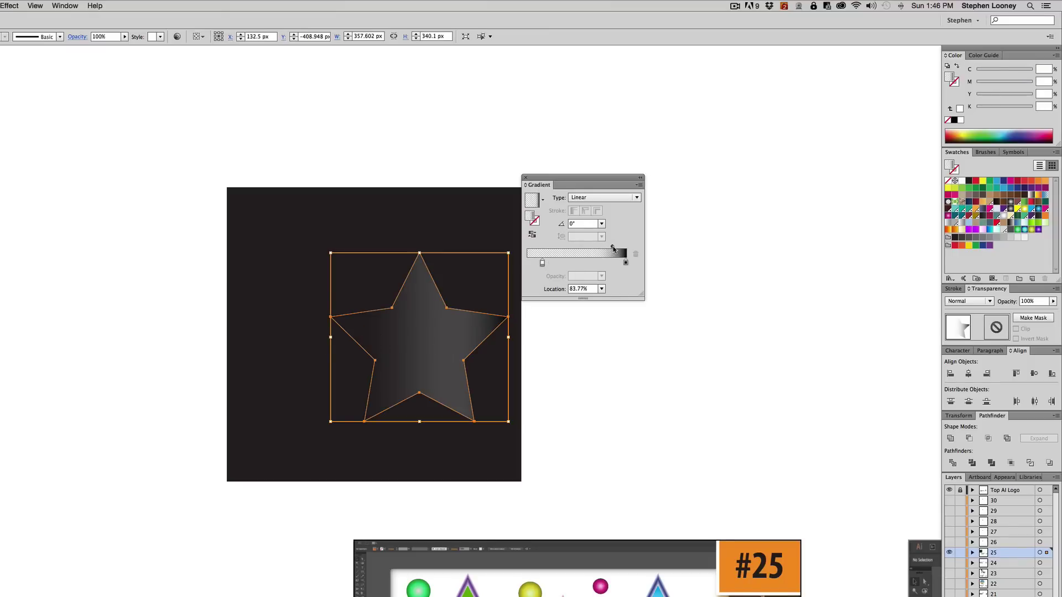
pyautogui.click(550, 121)
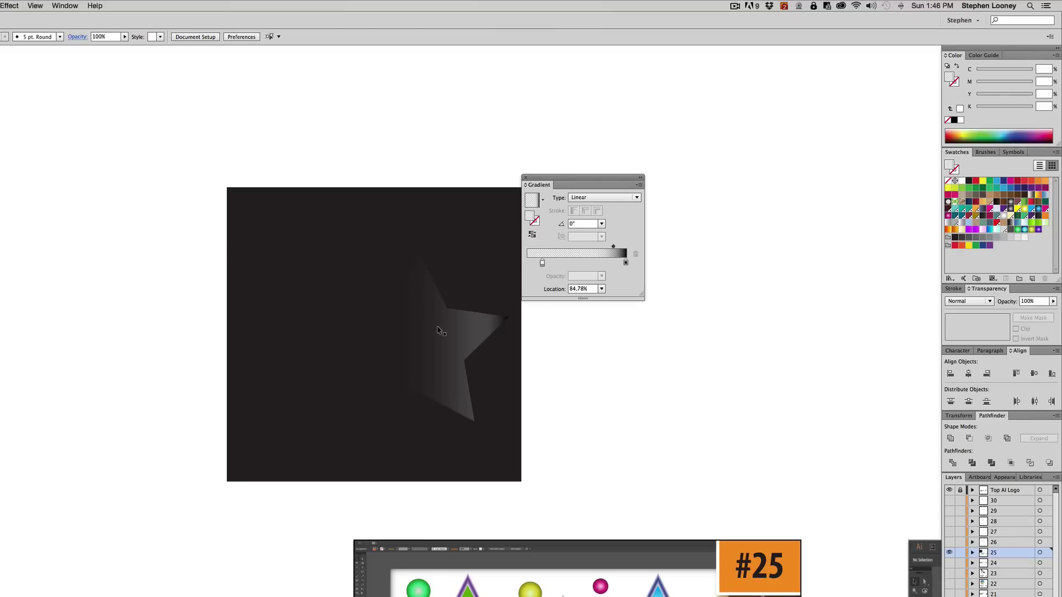
# Step: Drag the gradient's light end to the far left so the blend spans the star
pyautogui.scroll(-2, 505, 431)
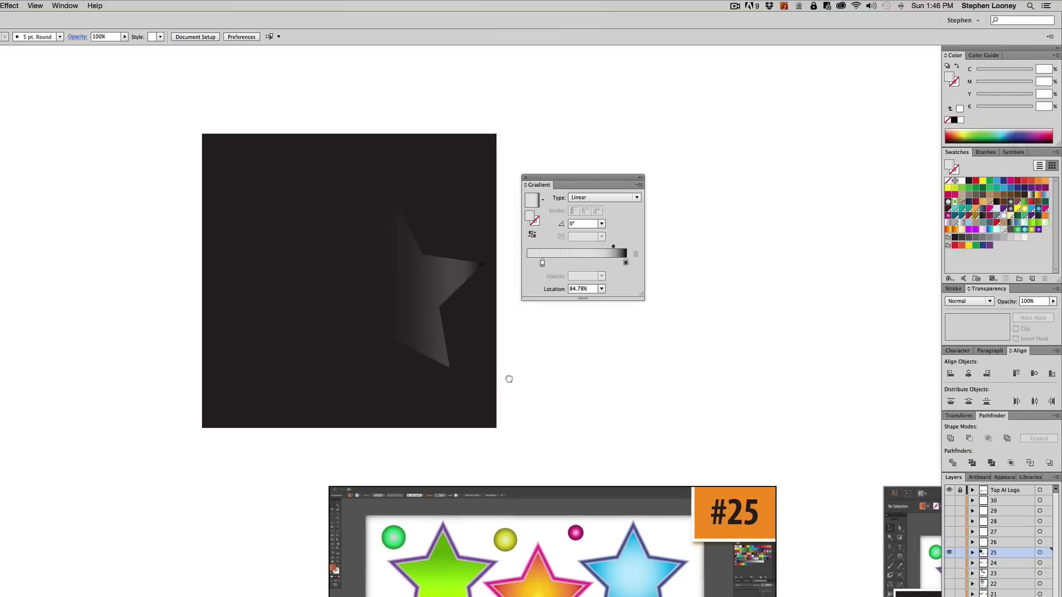
pyautogui.scroll(-2, 540, 406)
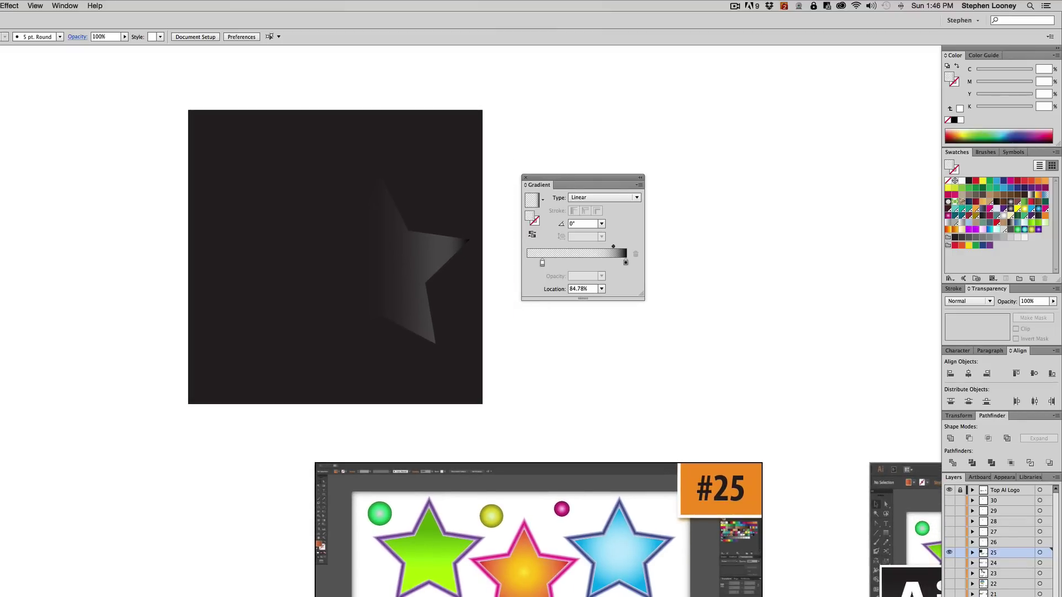
pyautogui.scroll(2, 575, 382)
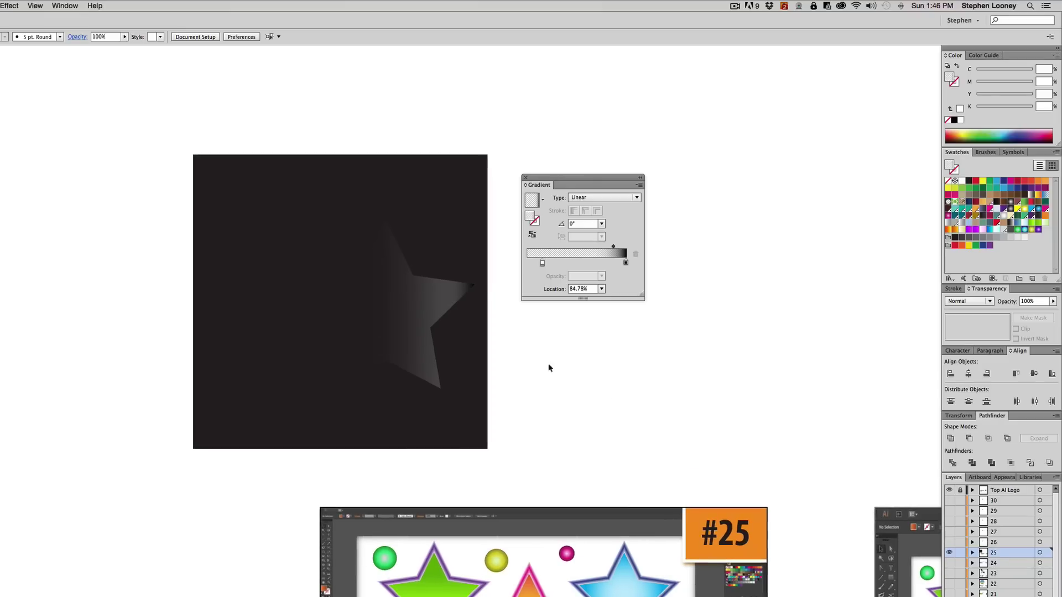
pyautogui.click(397, 309)
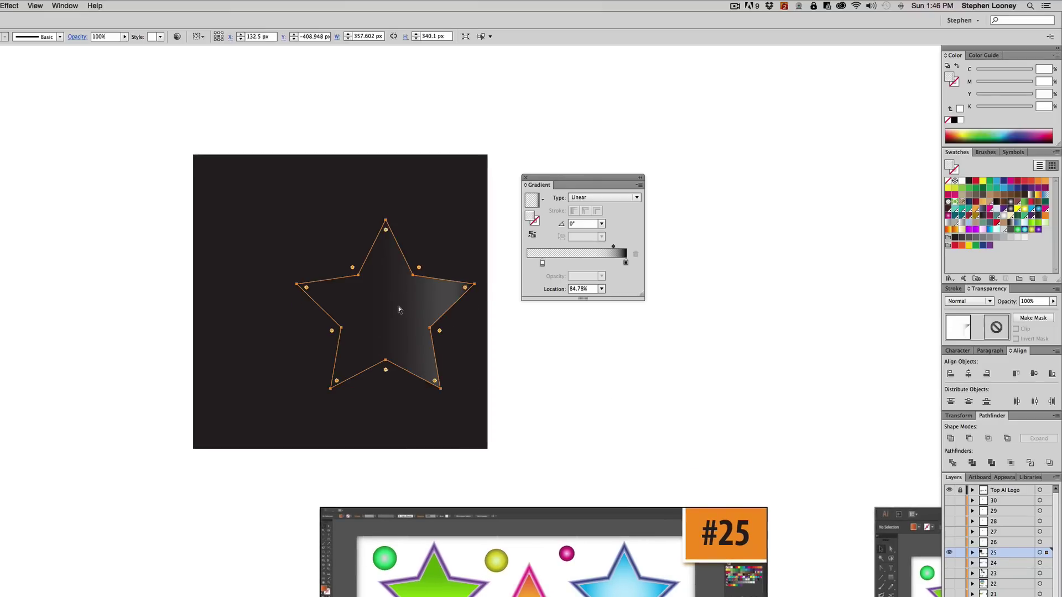
pyautogui.moveTo(541, 321); pyautogui.dragTo(507, 296)
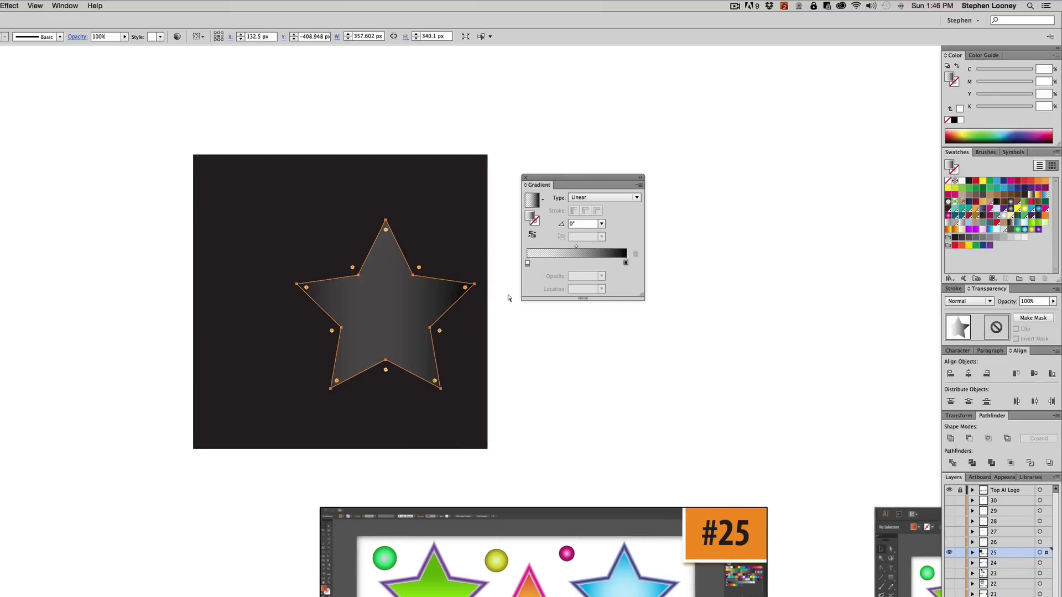
# Step: Delete the dark background rectangle and move the star up and left
pyautogui.click(442, 196)
pyautogui.click(446, 197)
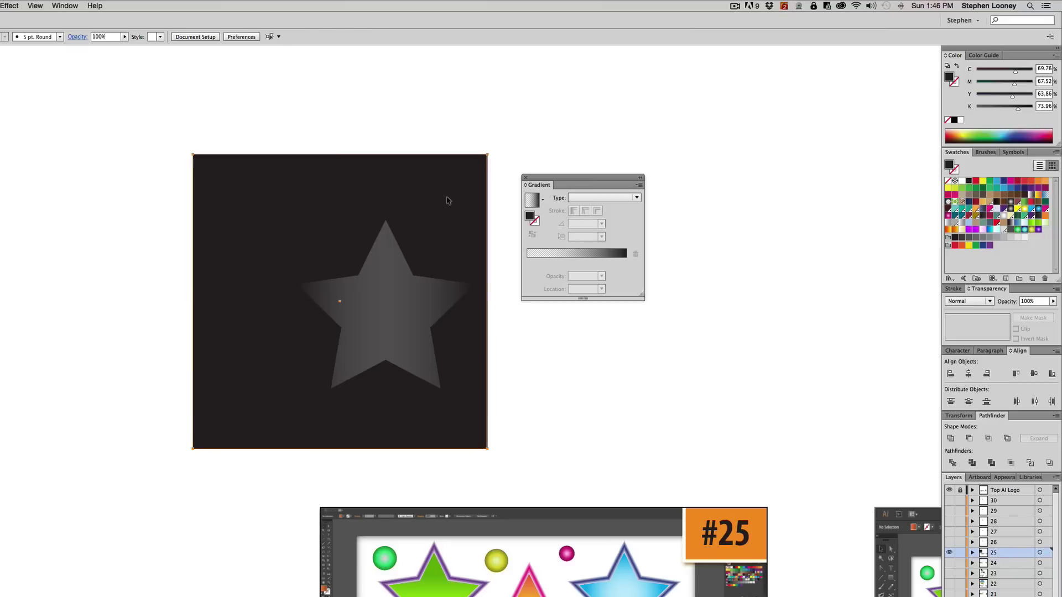
pyautogui.press('Delete')
pyautogui.moveTo(413, 327); pyautogui.dragTo(374, 289)
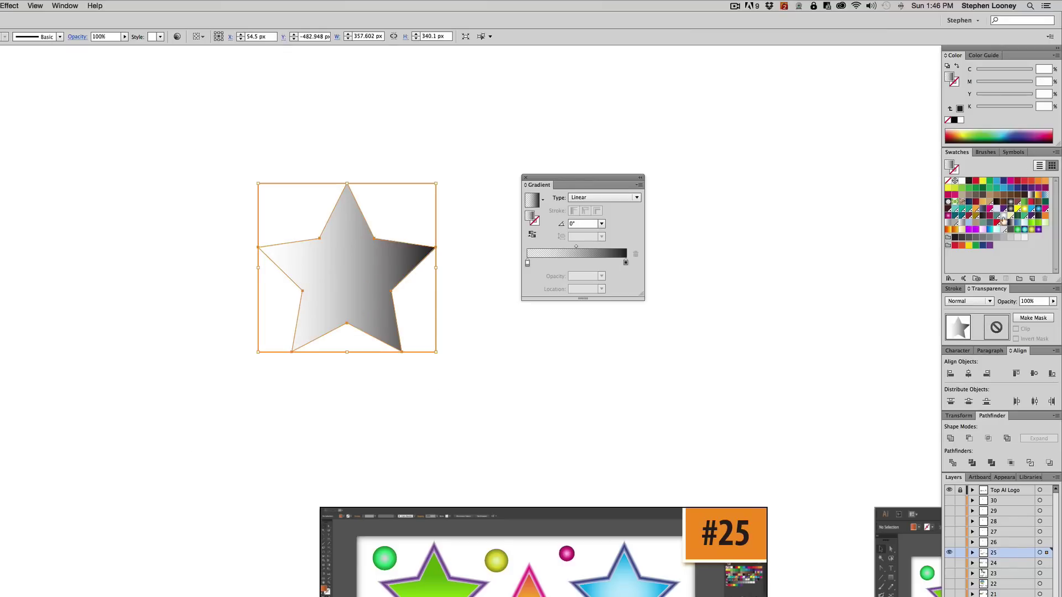
# Step: Make the gradient blue to green, with the green stop at 100% opacity and the black stop removed
pyautogui.moveTo(996, 181); pyautogui.dragTo(512, 301)
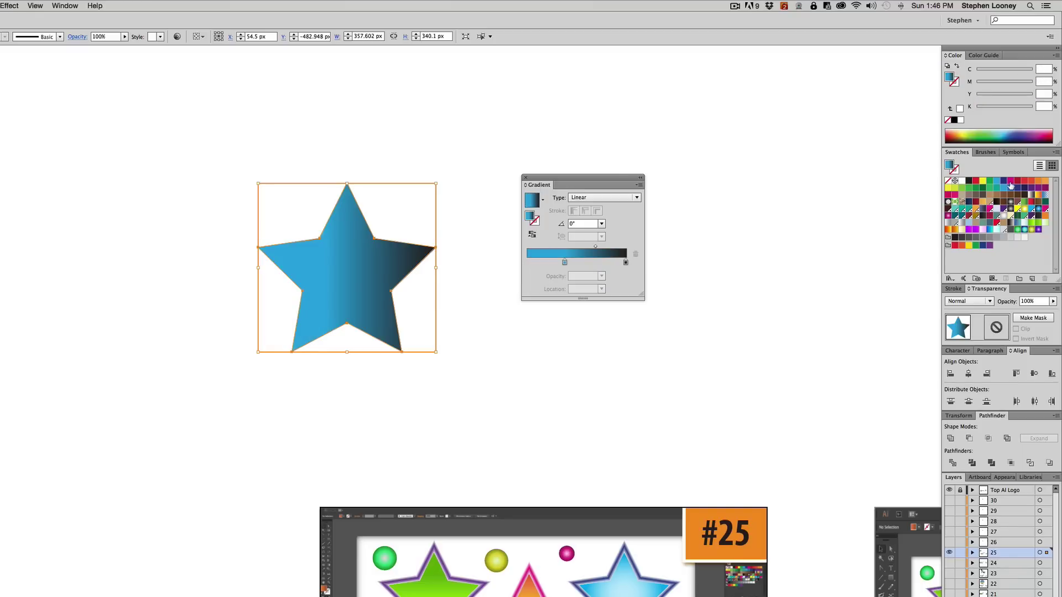
pyautogui.moveTo(988, 183); pyautogui.dragTo(599, 262)
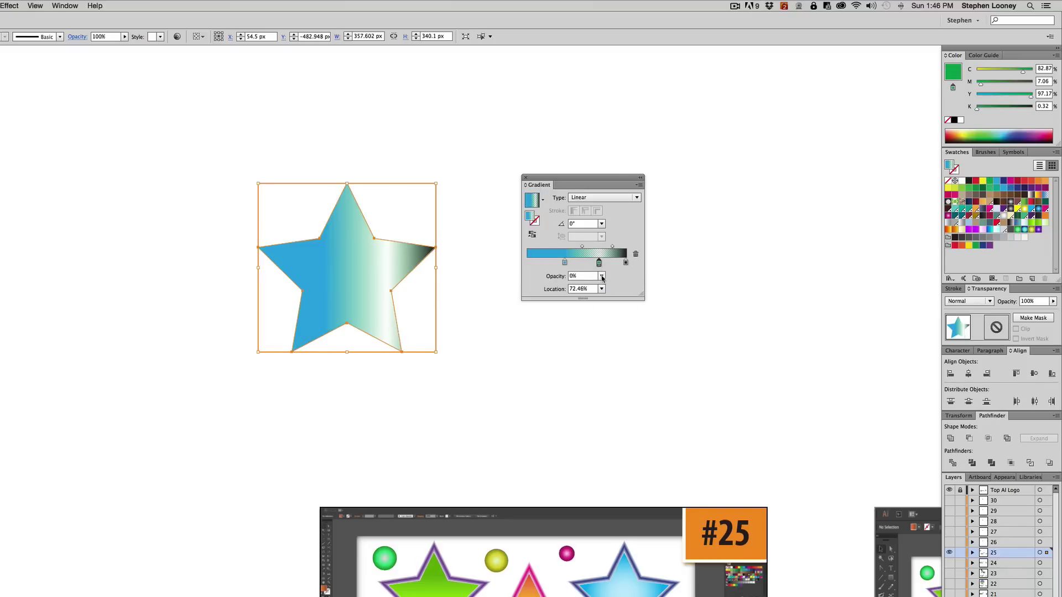
pyautogui.click(601, 275)
pyautogui.click(616, 399)
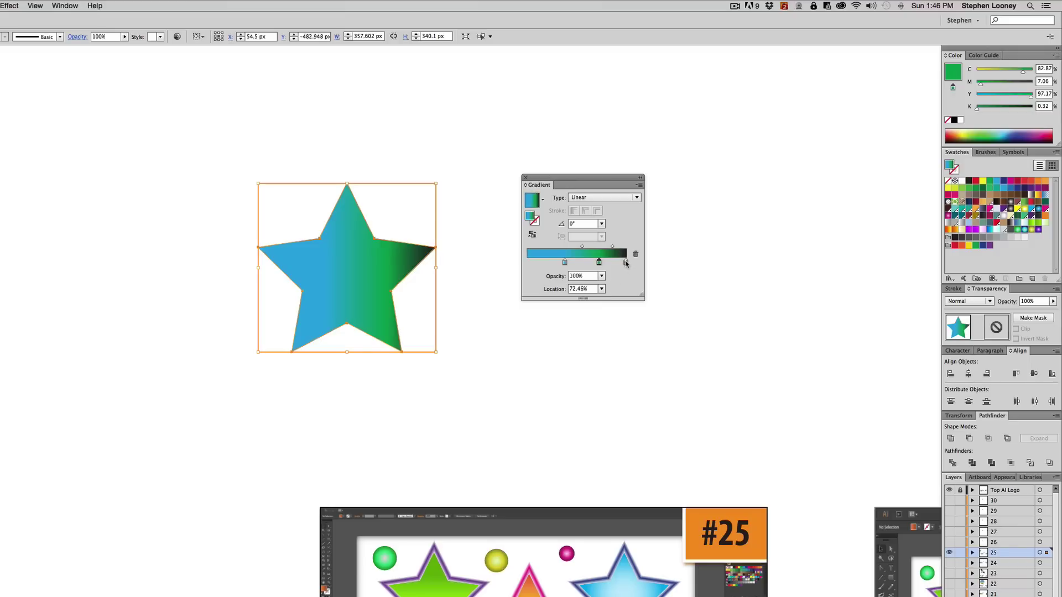
pyautogui.moveTo(626, 262); pyautogui.dragTo(642, 290)
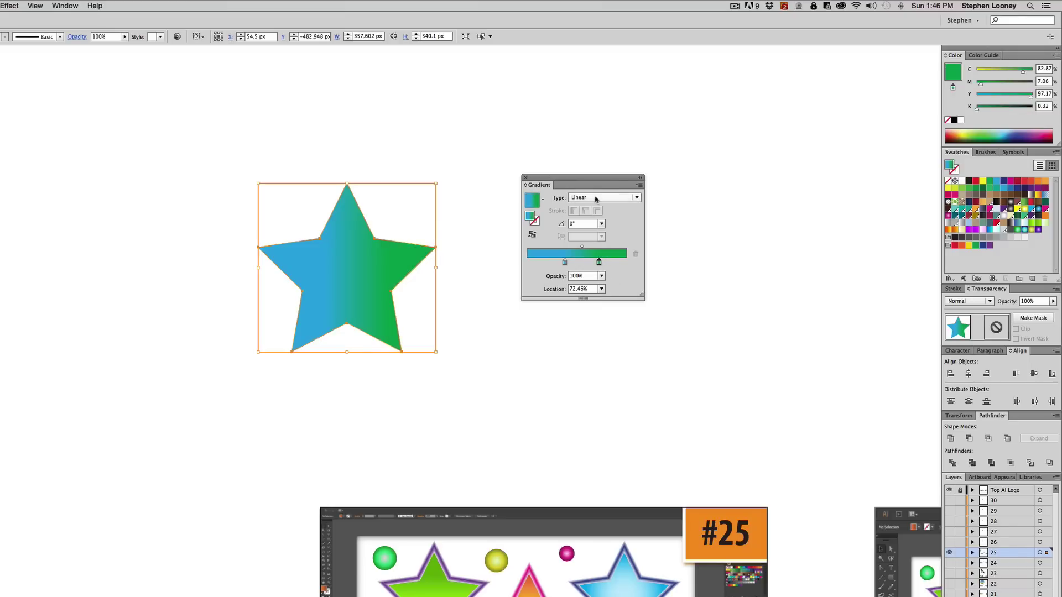
# Step: Make the star's gradient radial and drag green swatches onto both gradient stops
pyautogui.click(596, 199)
pyautogui.click(588, 219)
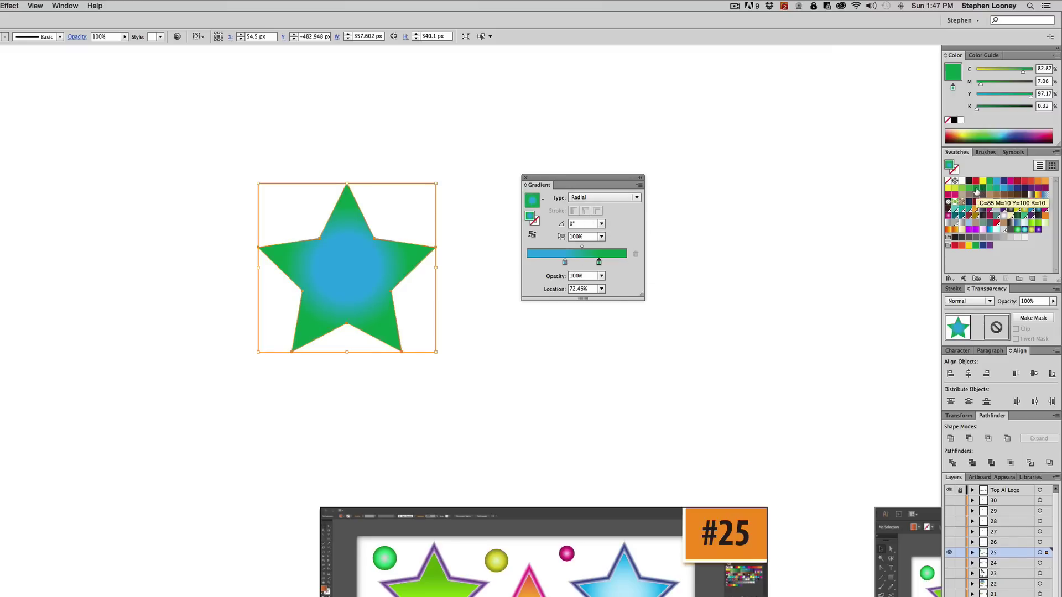
pyautogui.moveTo(976, 191); pyautogui.dragTo(598, 263)
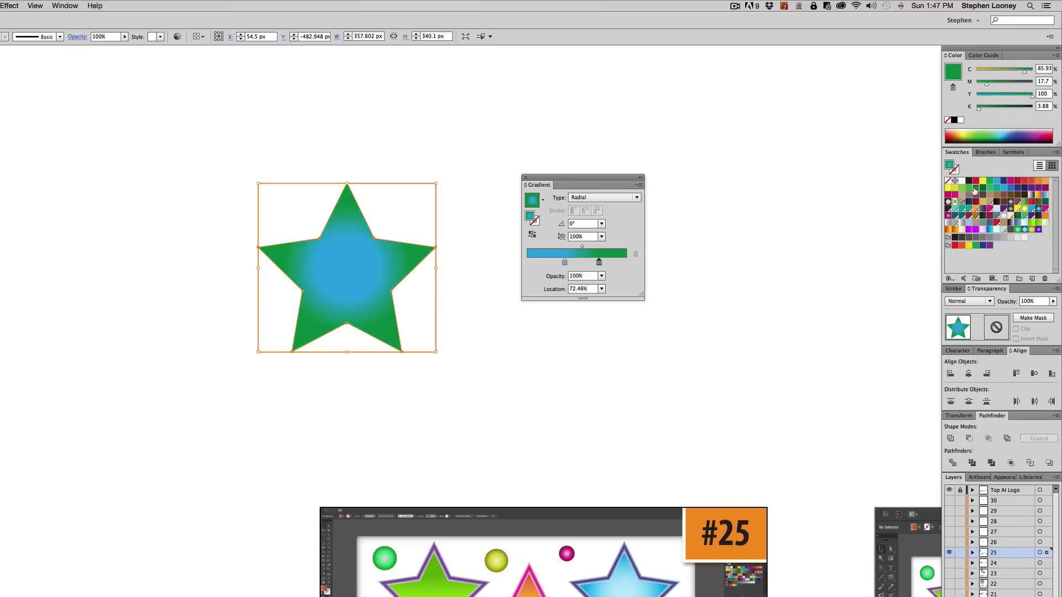
pyautogui.moveTo(975, 191); pyautogui.dragTo(565, 262)
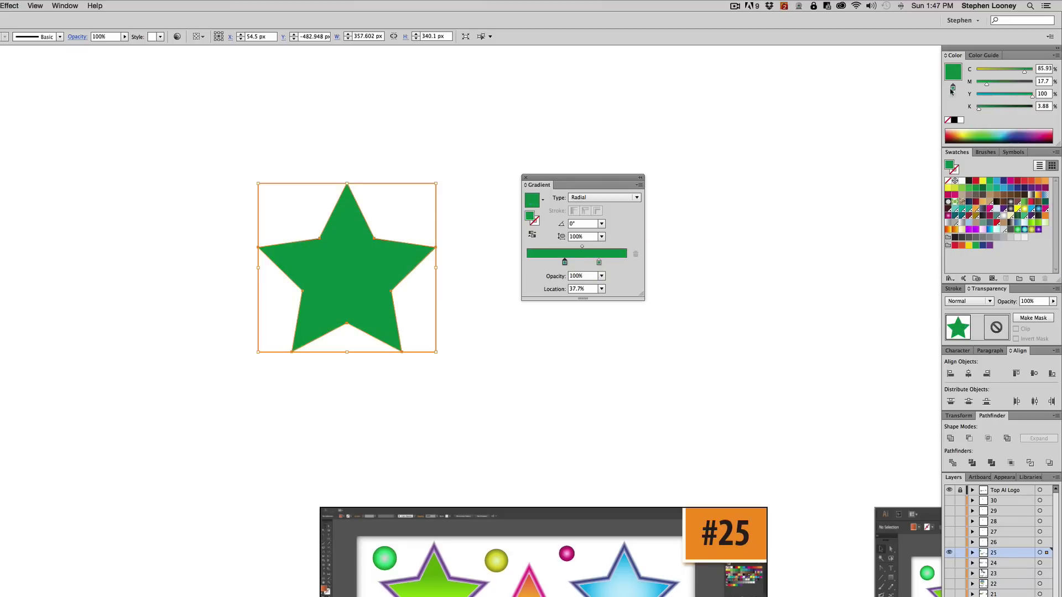
# Step: Darken the inner green by lowering K, then set the gradient type back to Linear
pyautogui.moveTo(980, 112); pyautogui.dragTo(1005, 109)
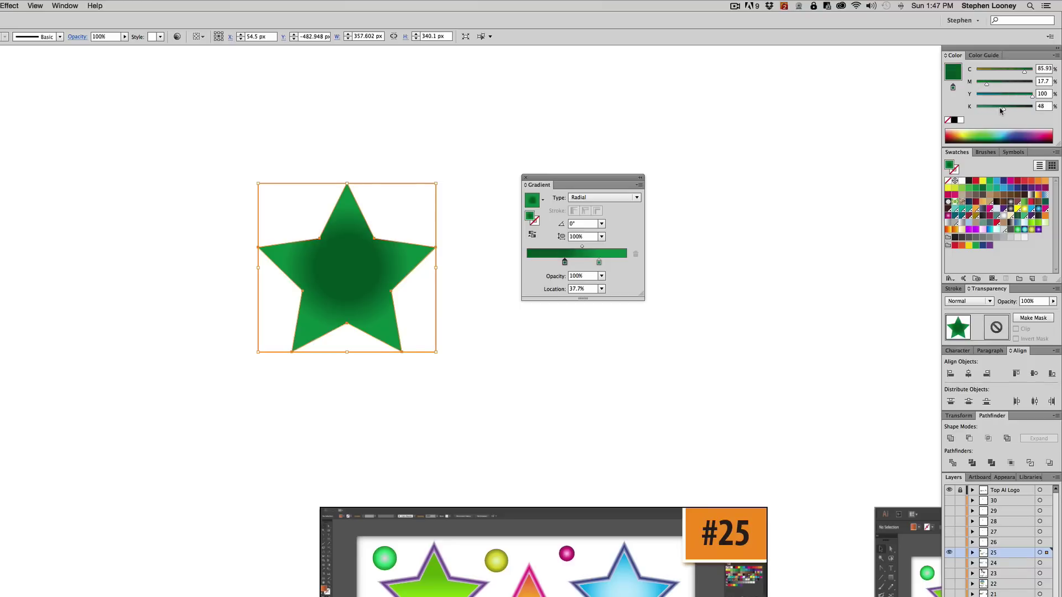
pyautogui.click(603, 197)
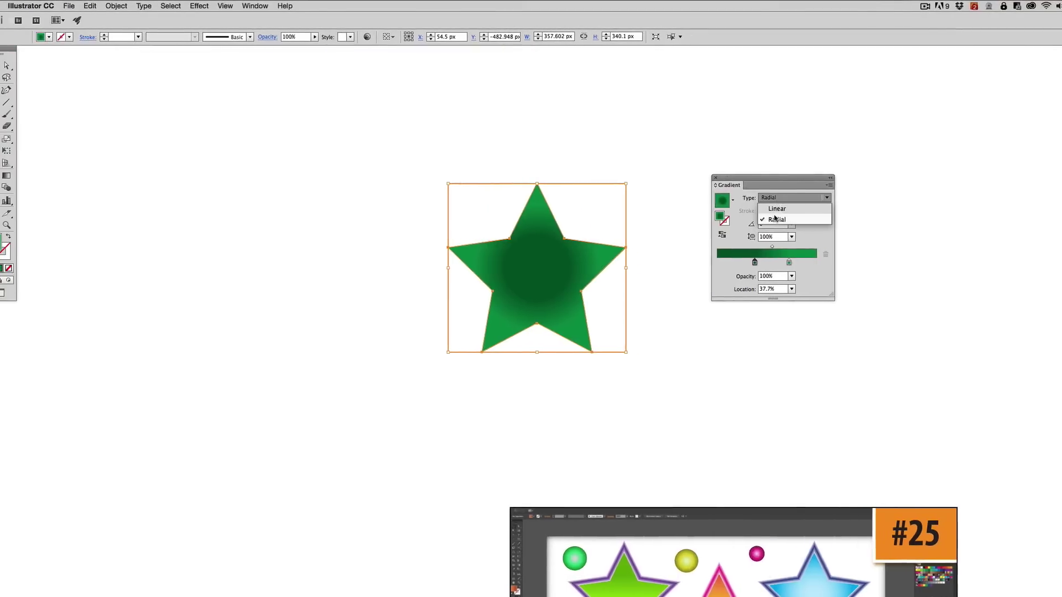
pyautogui.click(590, 210)
pyautogui.click(25, 175)
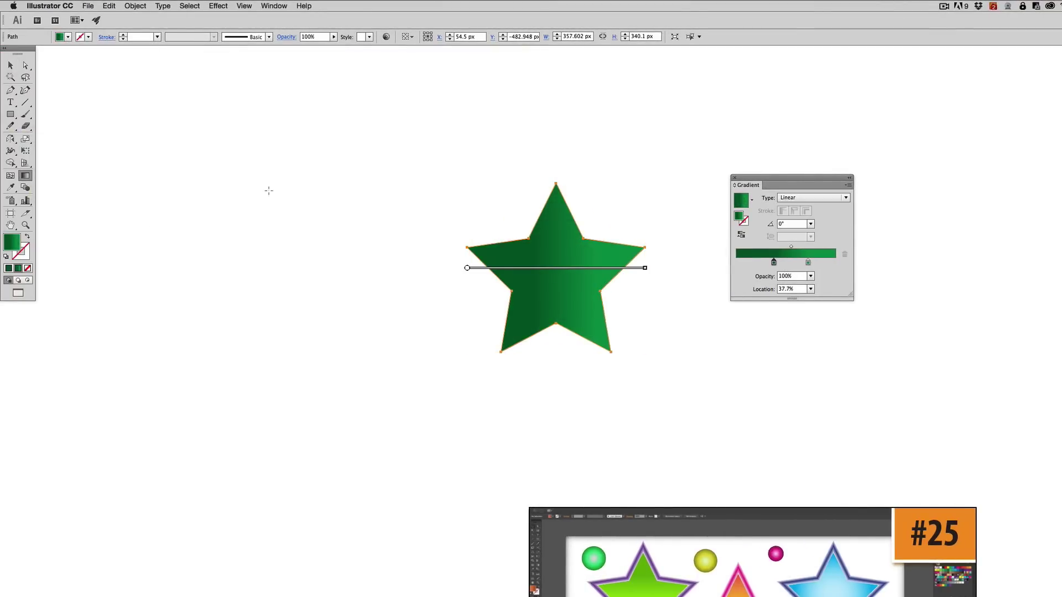
pyautogui.moveTo(629, 267)
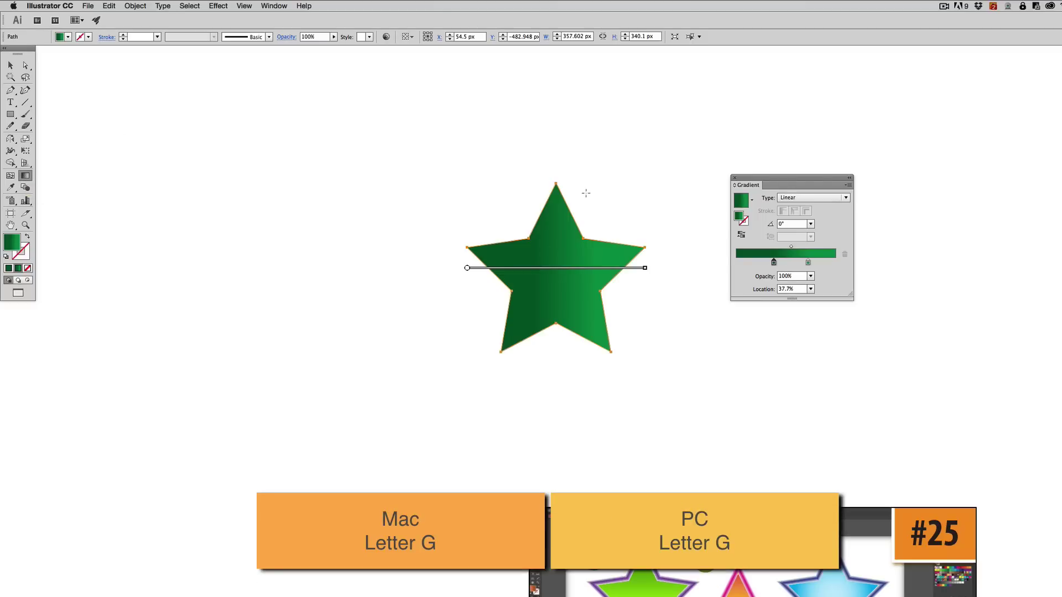
pyautogui.moveTo(492, 271)
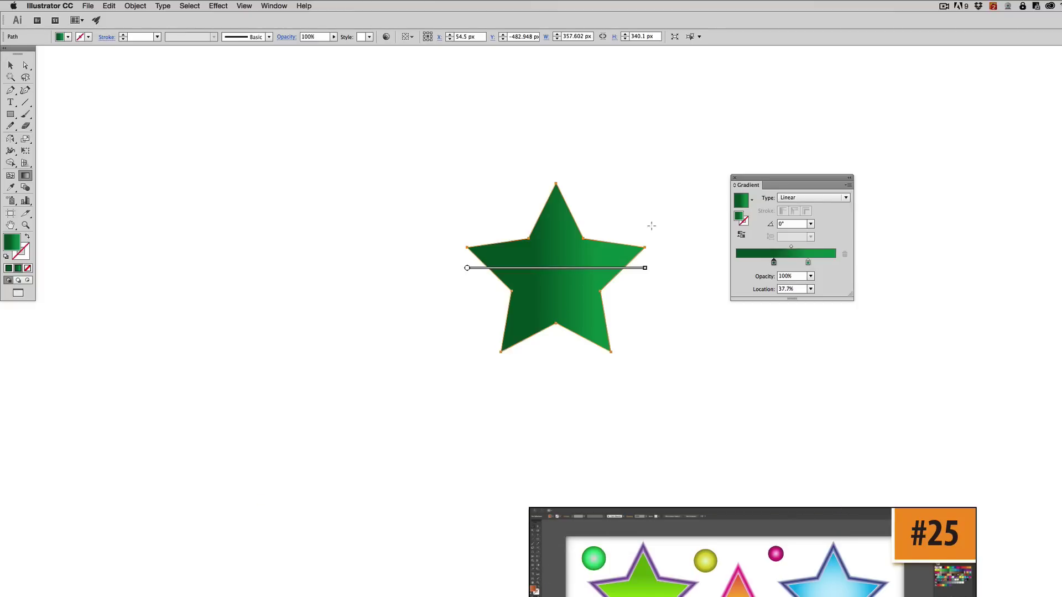
# Step: Move the Gradient panel aside and rotate the star's gradient to run diagonally at about -50.7°
pyautogui.moveTo(755, 187); pyautogui.dragTo(1018, 170)
pyautogui.moveTo(532, 275)
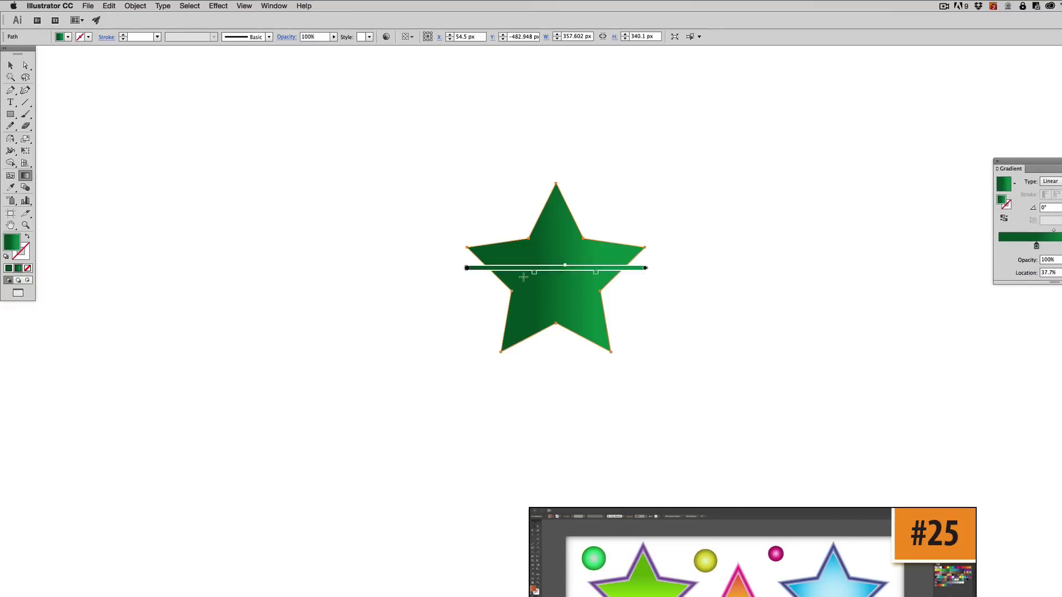
pyautogui.moveTo(534, 274)
pyautogui.mouseDown()
pyautogui.moveTo(505, 277)
pyautogui.moveTo(640, 272)
pyautogui.mouseUp()
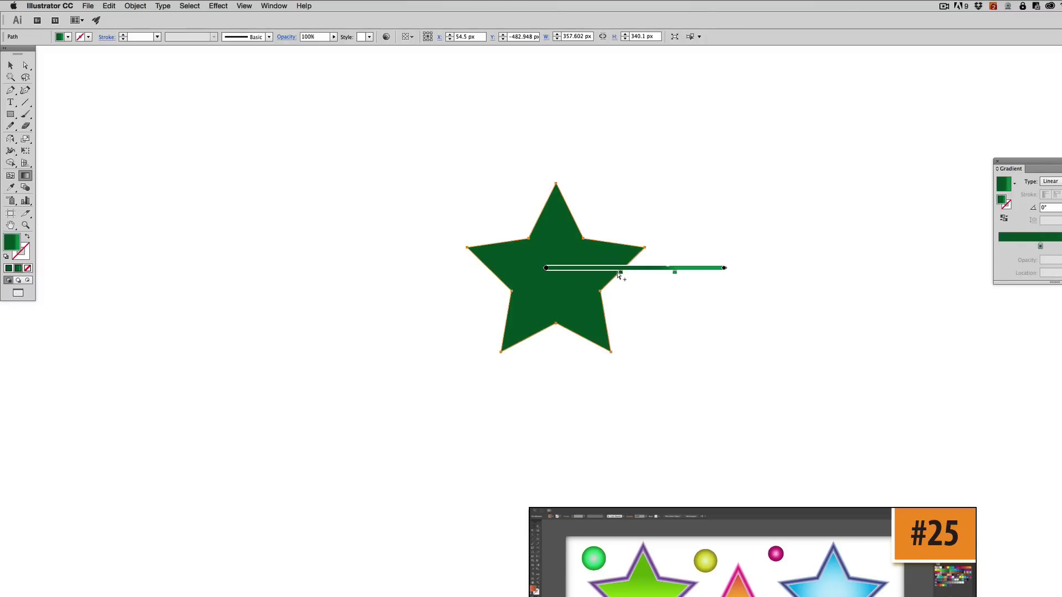
pyautogui.moveTo(555, 271)
pyautogui.mouseDown()
pyautogui.moveTo(536, 292)
pyautogui.moveTo(534, 270)
pyautogui.mouseUp()
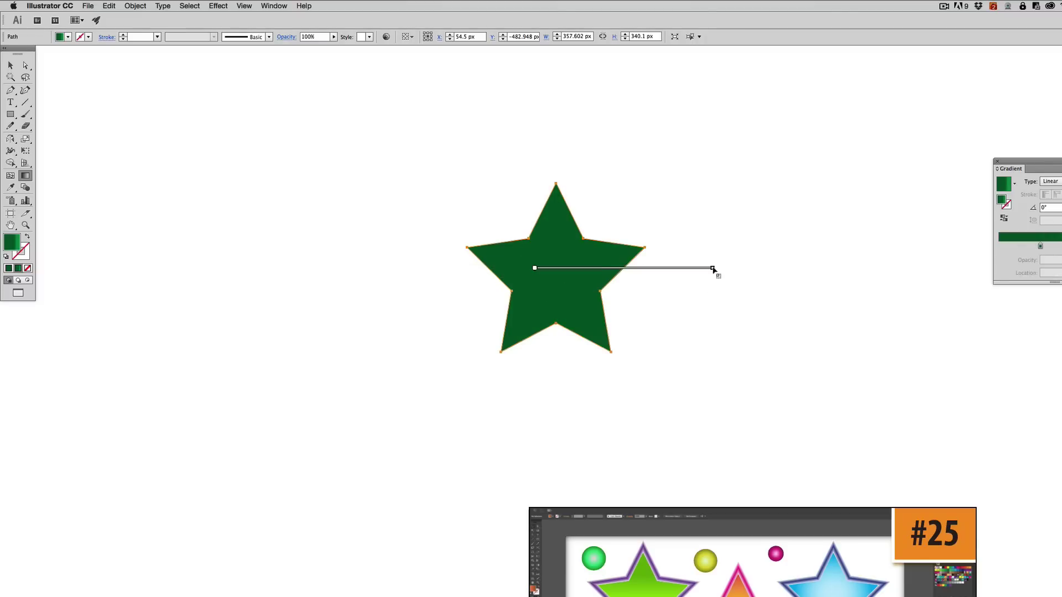
pyautogui.moveTo(716, 270)
pyautogui.mouseDown()
pyautogui.moveTo(553, 374)
pyautogui.moveTo(577, 317)
pyautogui.moveTo(563, 293)
pyautogui.mouseUp()
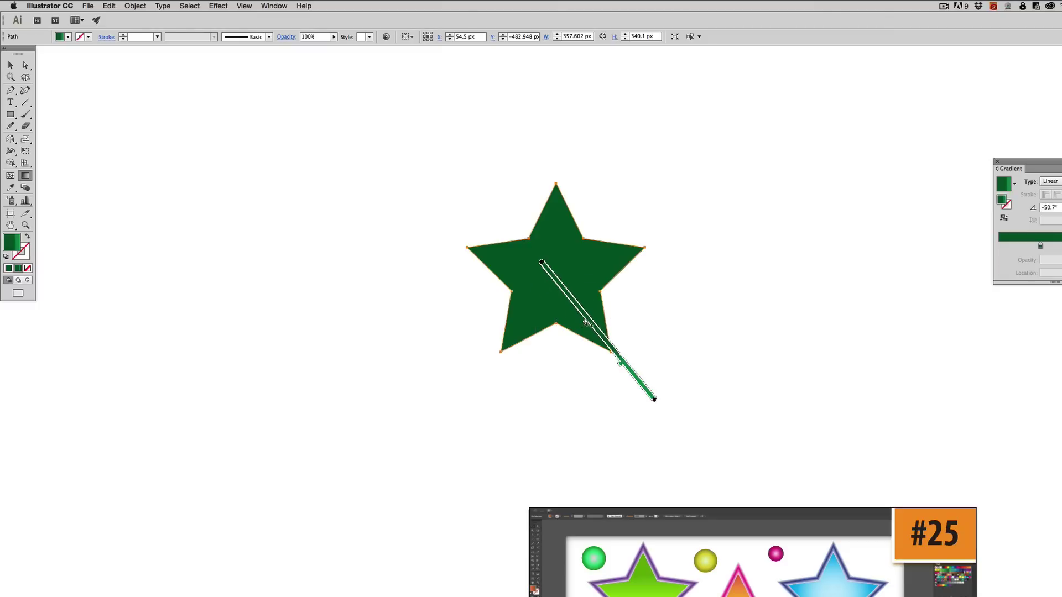
# Step: Pull the light stop toward the centre and shift the gradient up-left for a sharp split
pyautogui.click(620, 364)
pyautogui.moveTo(620, 365)
pyautogui.mouseDown()
pyautogui.moveTo(568, 307)
pyautogui.moveTo(597, 330)
pyautogui.mouseUp()
pyautogui.moveTo(541, 261)
pyautogui.mouseDown()
pyautogui.moveTo(527, 229)
pyautogui.moveTo(501, 213)
pyautogui.mouseUp()
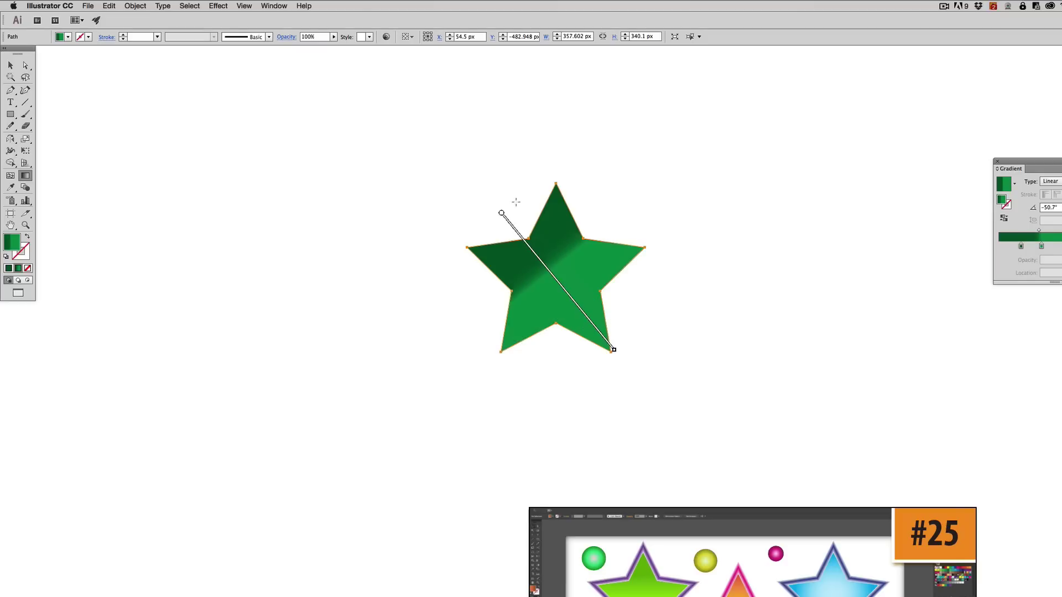
pyautogui.click(10, 64)
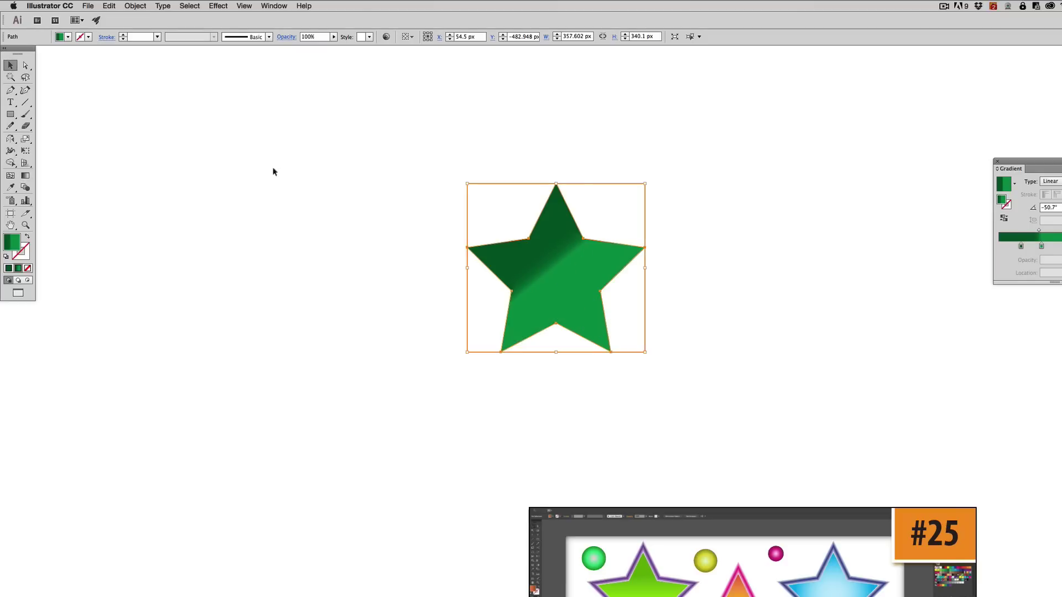
# Step: Reselect the star and run a vertical -90° gradient down it, pushing the transition lower
pyautogui.click(273, 171)
pyautogui.click(533, 261)
pyautogui.press('g')
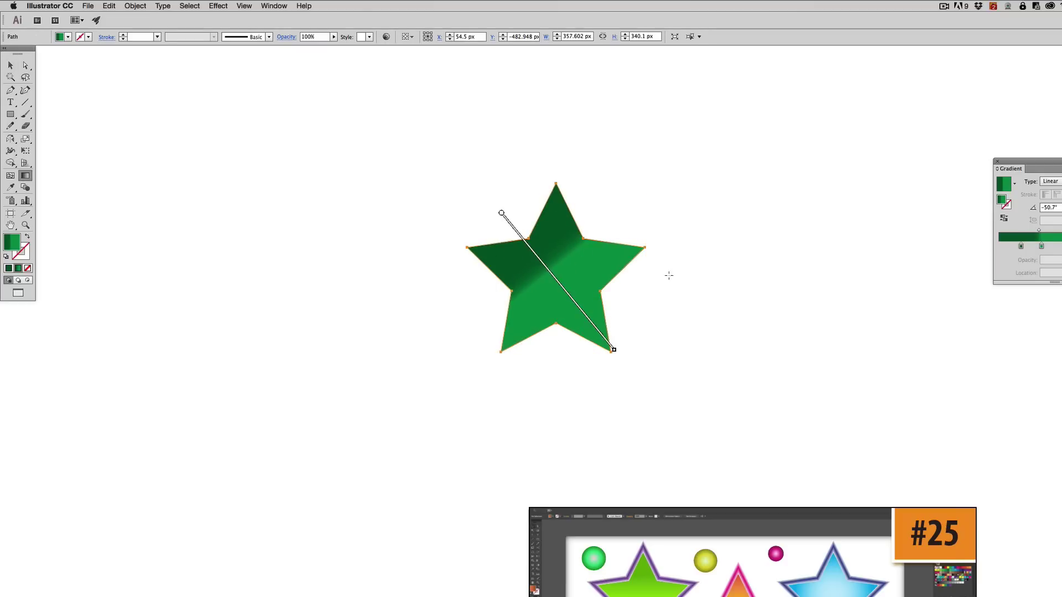
pyautogui.moveTo(556, 199); pyautogui.dragTo(555, 432)
pyautogui.moveTo(553, 311)
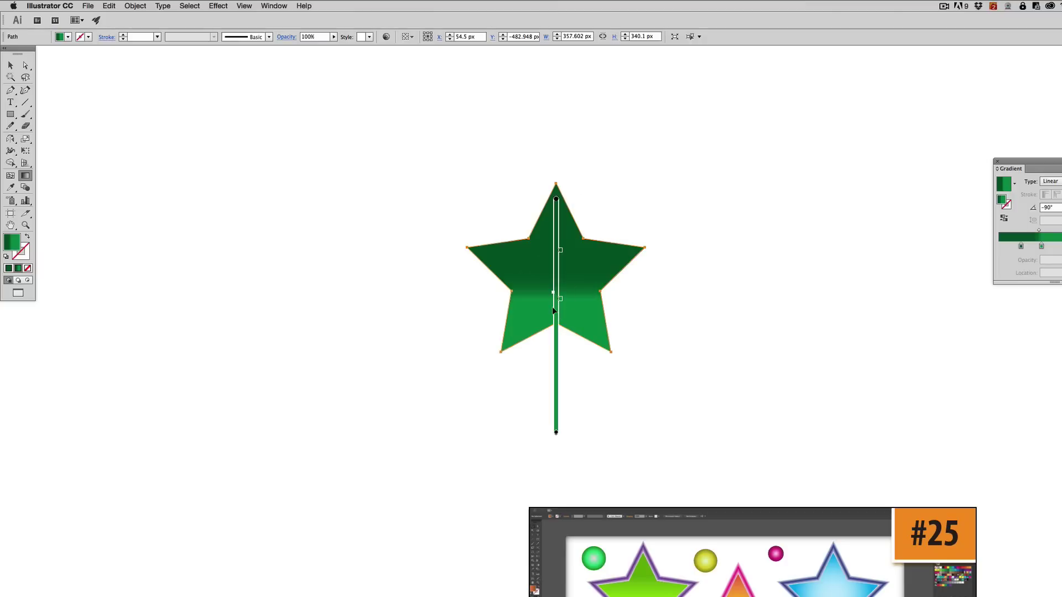
pyautogui.moveTo(560, 303); pyautogui.dragTo(560, 315)
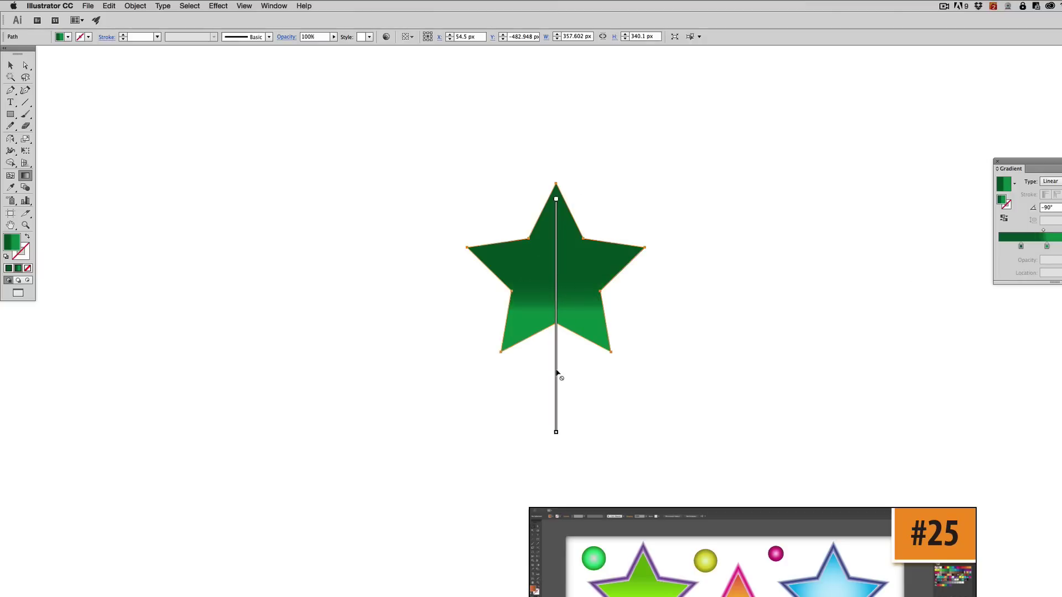
# Step: Add a red stop at the gradient's end, pull it up over the lower tips, and deselect
pyautogui.moveTo(557, 367)
pyautogui.click(1058, 246)
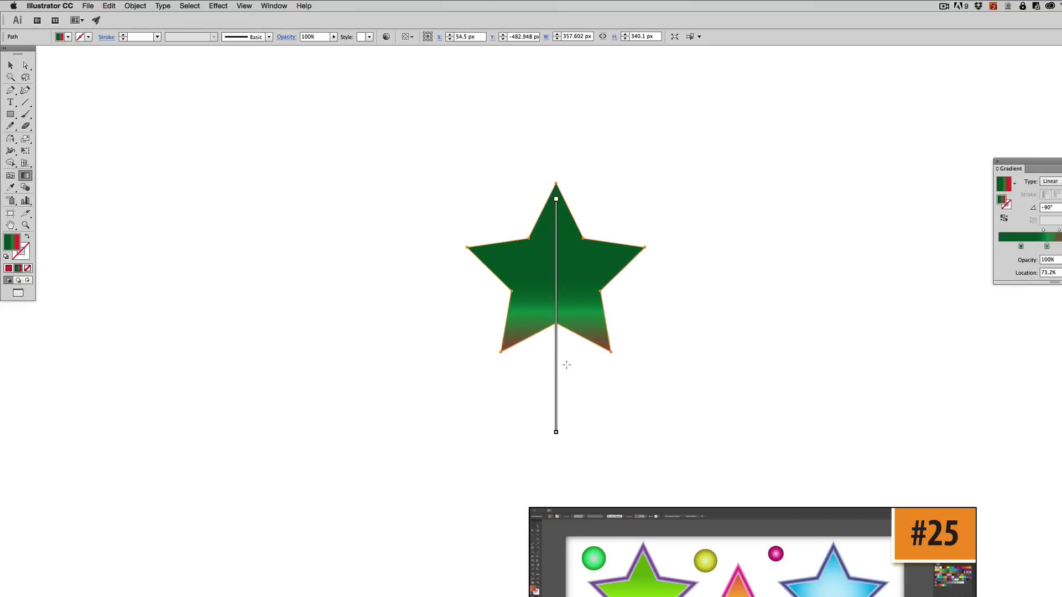
pyautogui.moveTo(557, 367)
pyautogui.moveTo(557, 368); pyautogui.dragTo(556, 318)
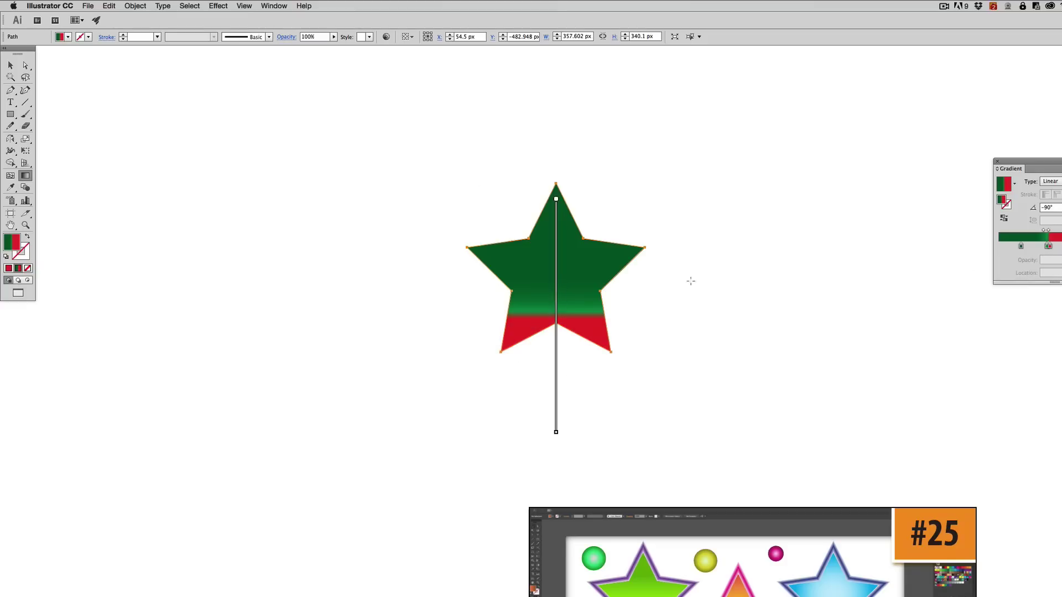
pyautogui.click(10, 66)
pyautogui.click(215, 105)
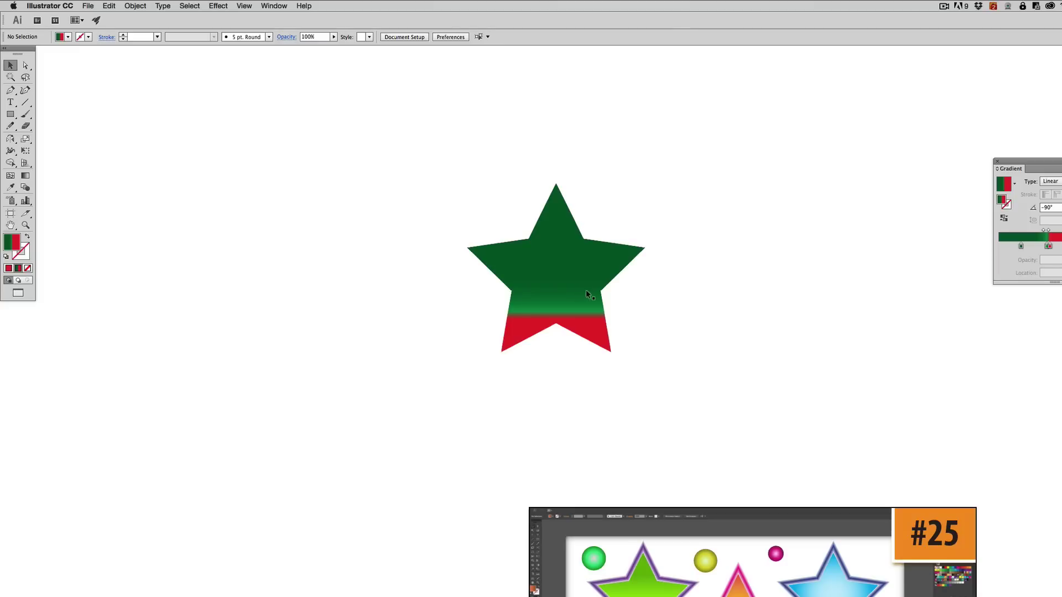
# Step: Copy the blue reference star's radial gradient onto the star with the Eyedropper
pyautogui.click(586, 294)
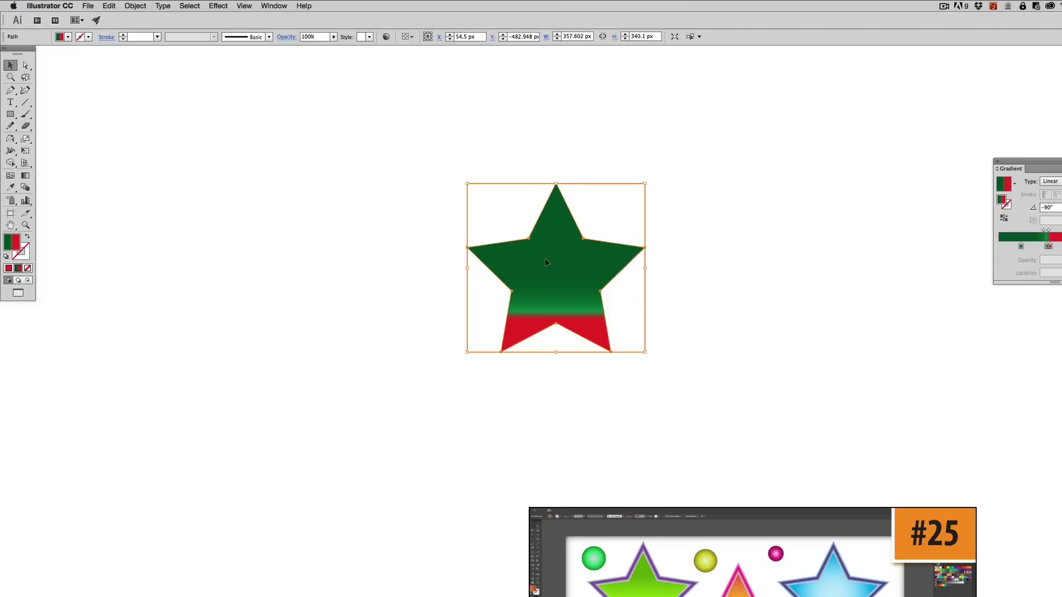
pyautogui.press('i')
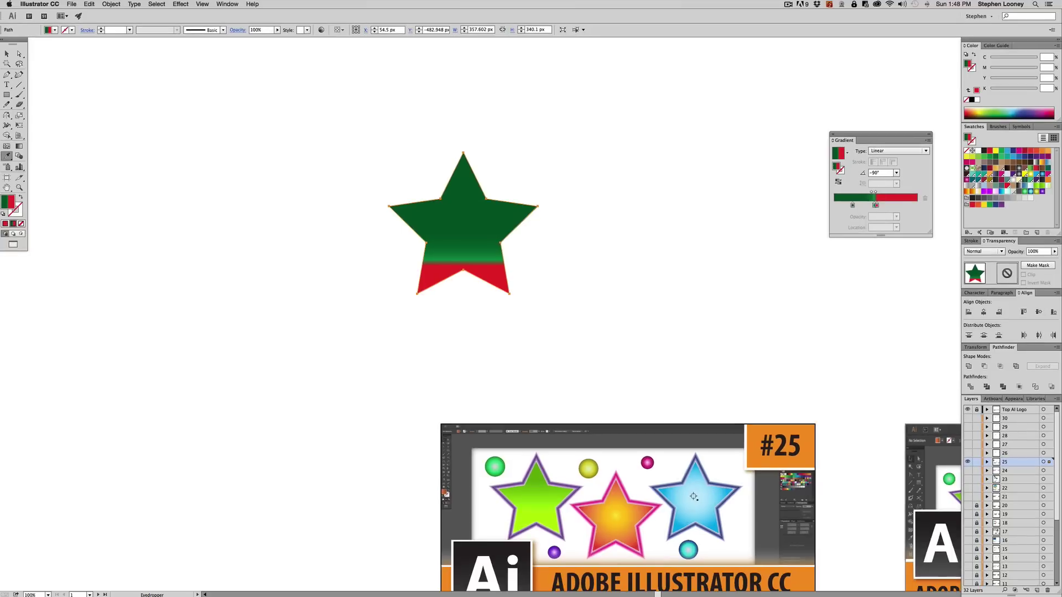
pyautogui.click(694, 496)
# Step: Reselect the star and move the gradient midpoint to 46.19% for a smaller light centre
pyautogui.press('v')
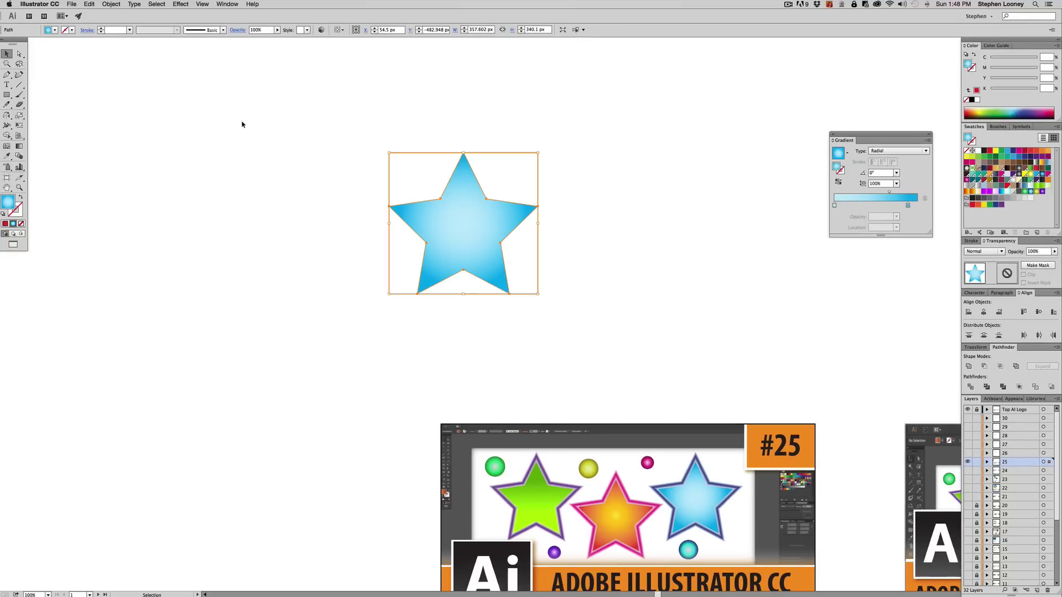
pyautogui.click(242, 123)
pyautogui.click(474, 242)
pyautogui.moveTo(890, 192); pyautogui.dragTo(854, 205)
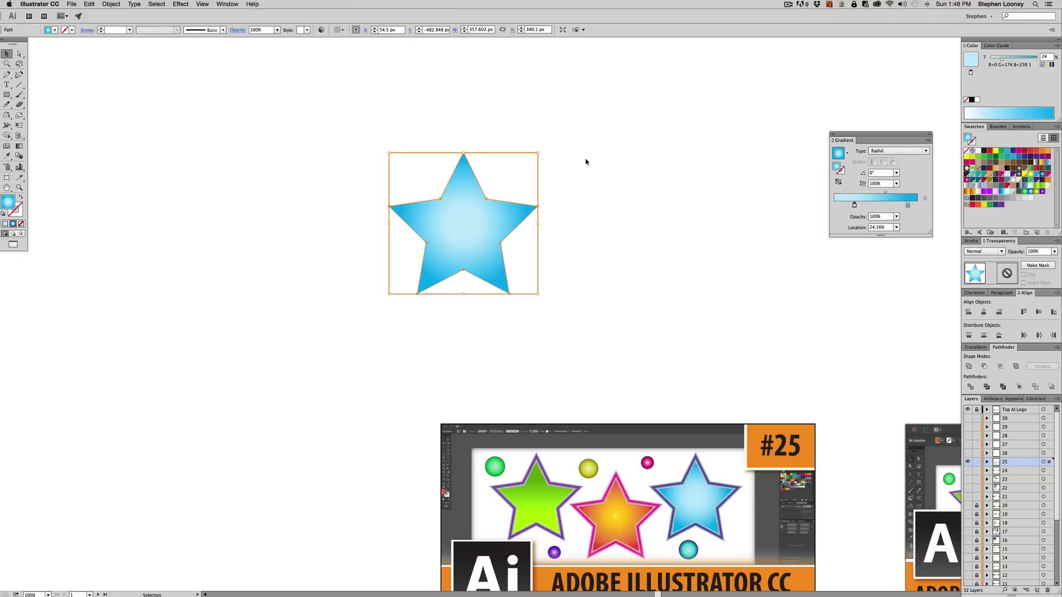
pyautogui.click(461, 252)
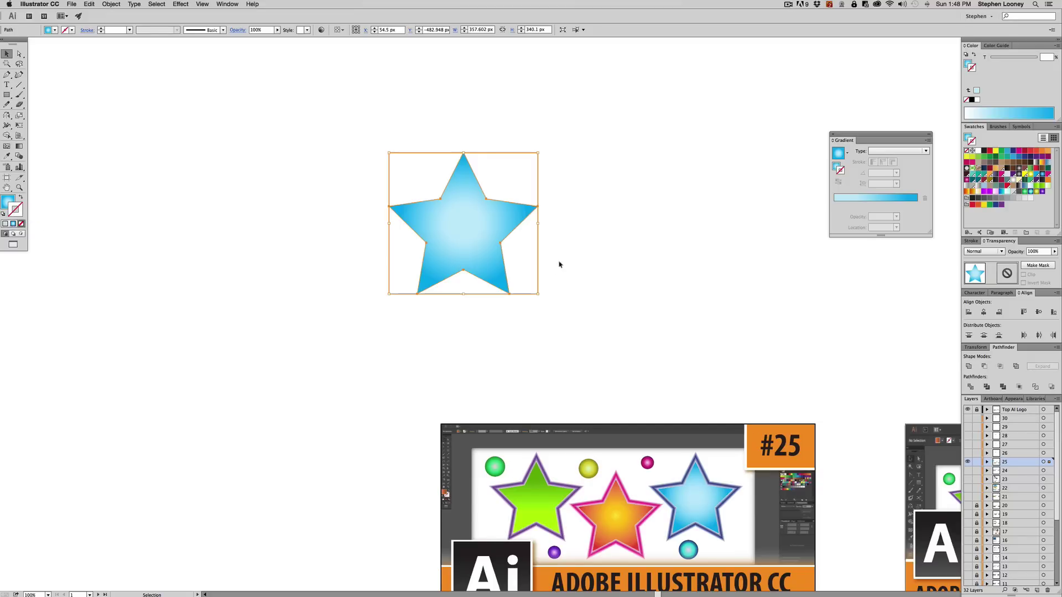
# Step: Apply a black-to-white gradient to the star's stroke and raise the stroke weight to 22 pt
pyautogui.click(972, 242)
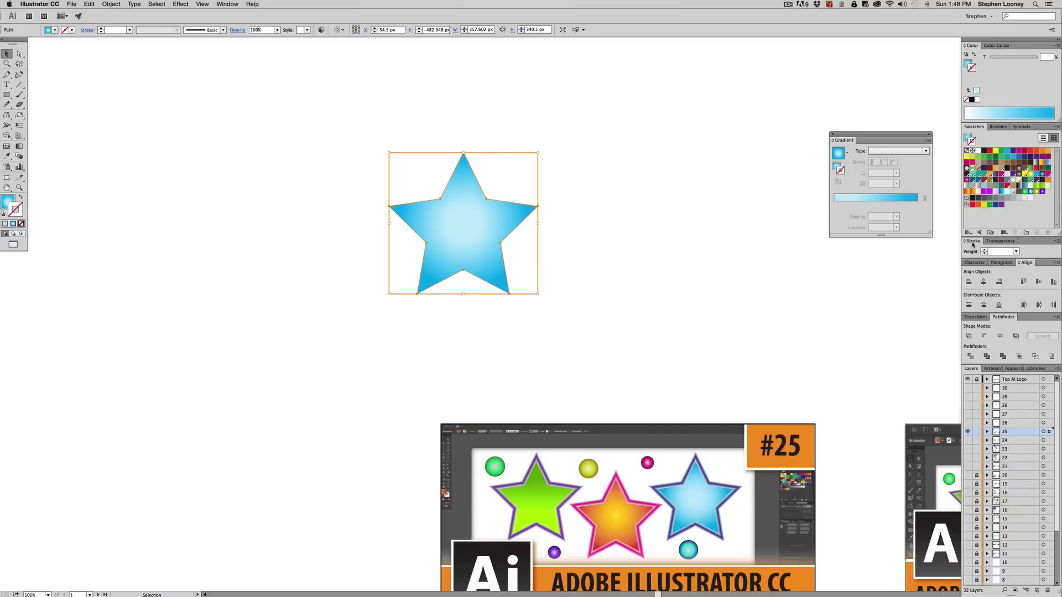
pyautogui.click(1018, 174)
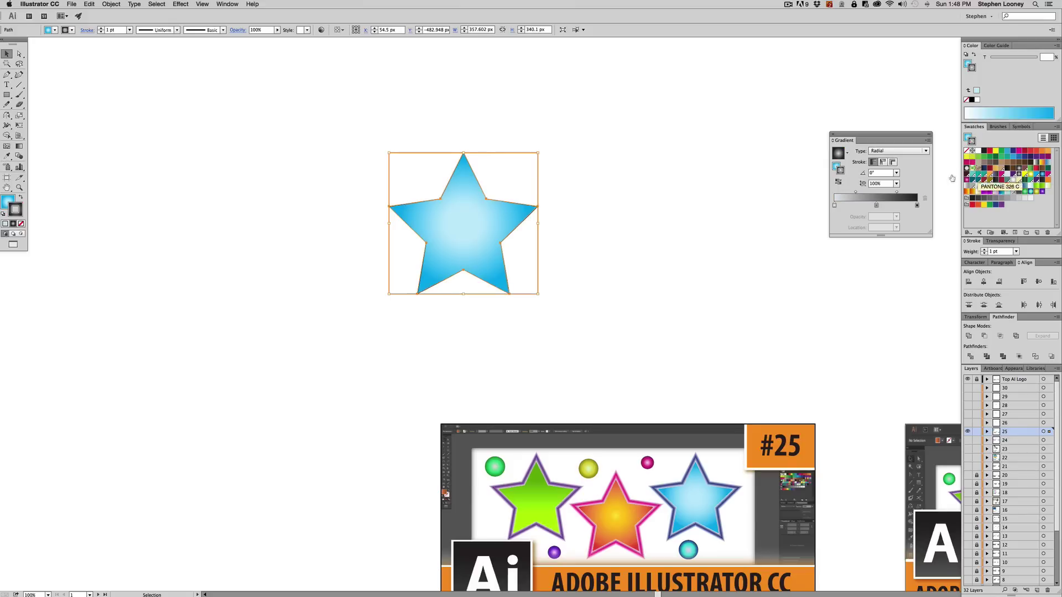
pyautogui.click(984, 250)
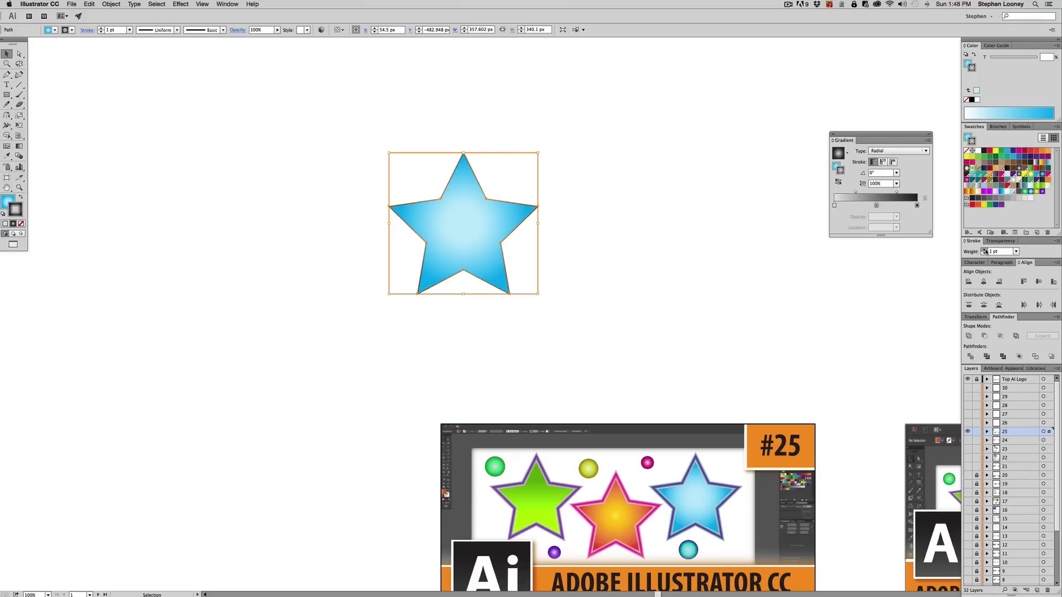
pyautogui.click(984, 250)
pyautogui.click(985, 250)
pyautogui.click(984, 250)
pyautogui.click(984, 250)
pyautogui.click(984, 250)
pyautogui.click(985, 249)
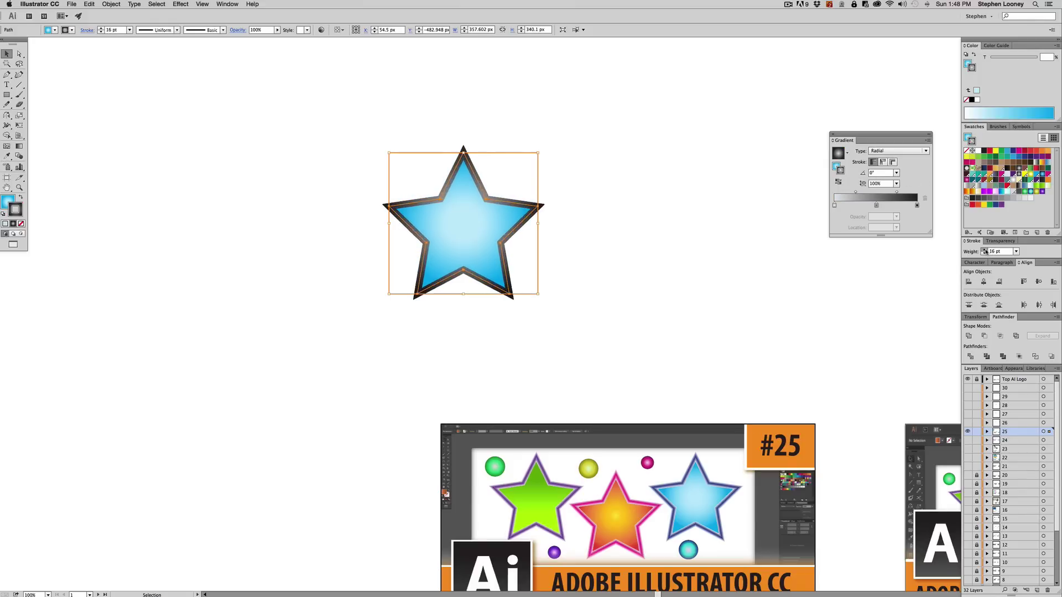
pyautogui.click(984, 250)
pyautogui.click(984, 250)
pyautogui.click(984, 250)
pyautogui.click(985, 249)
pyautogui.click(984, 249)
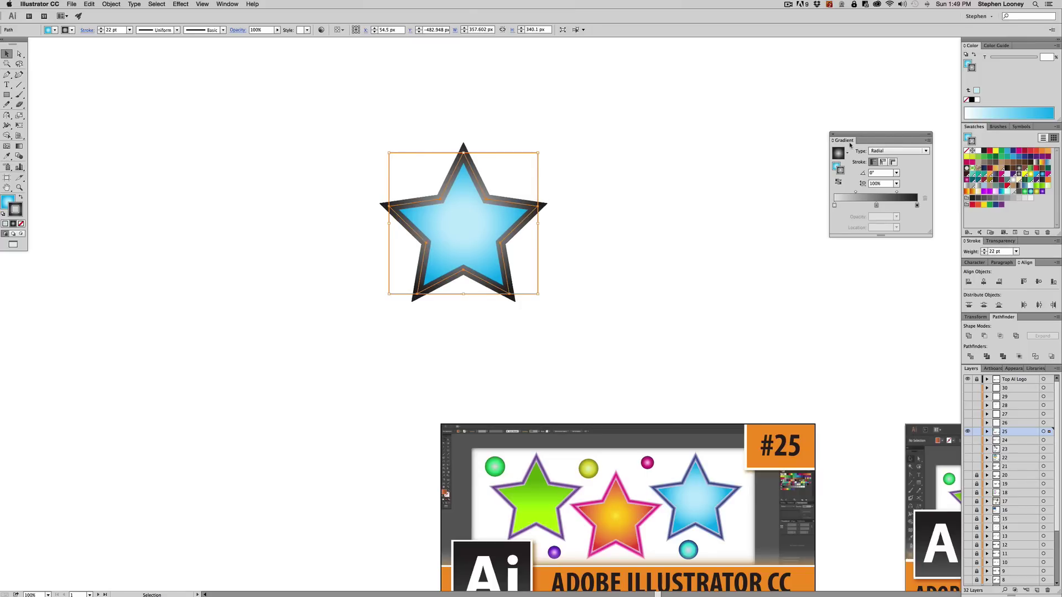
# Step: Apply the stroke gradient across the stroke, add a dark blue stop at 64.99%, and adjust the midpoint
pyautogui.click(893, 162)
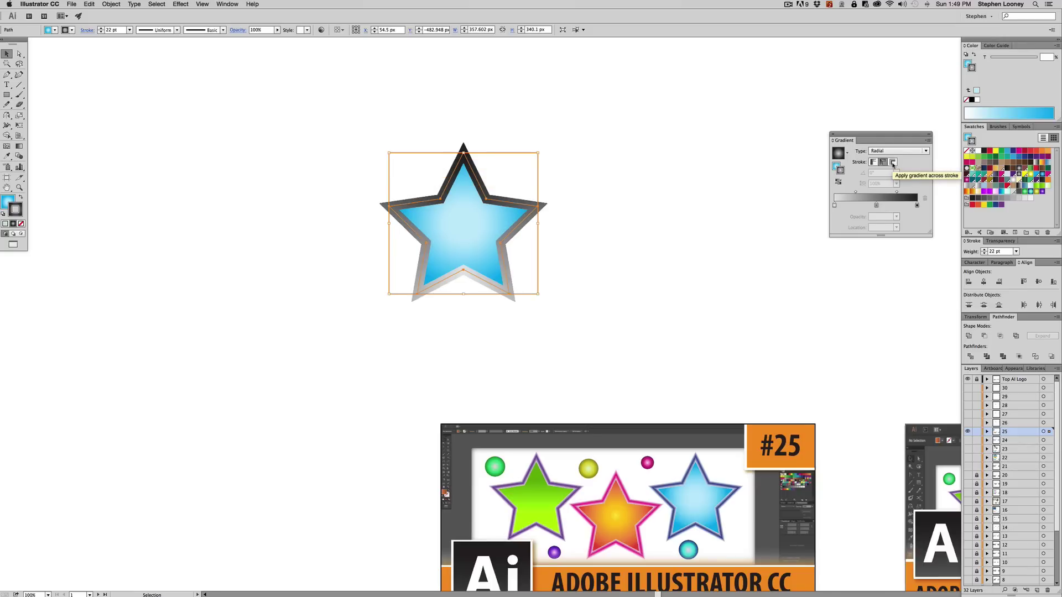
pyautogui.click(892, 163)
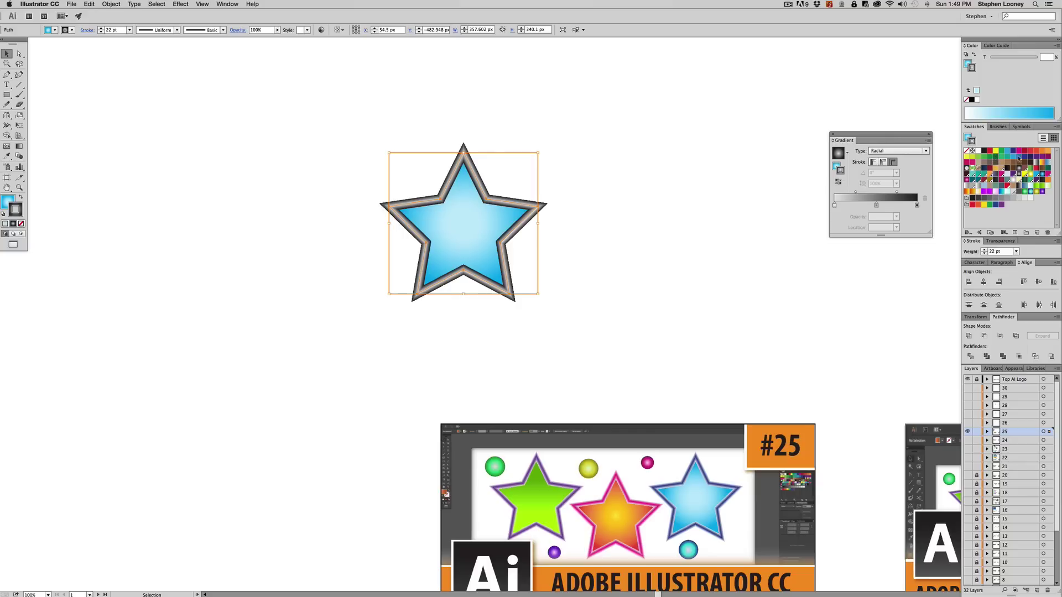
pyautogui.moveTo(1018, 174); pyautogui.dragTo(875, 232)
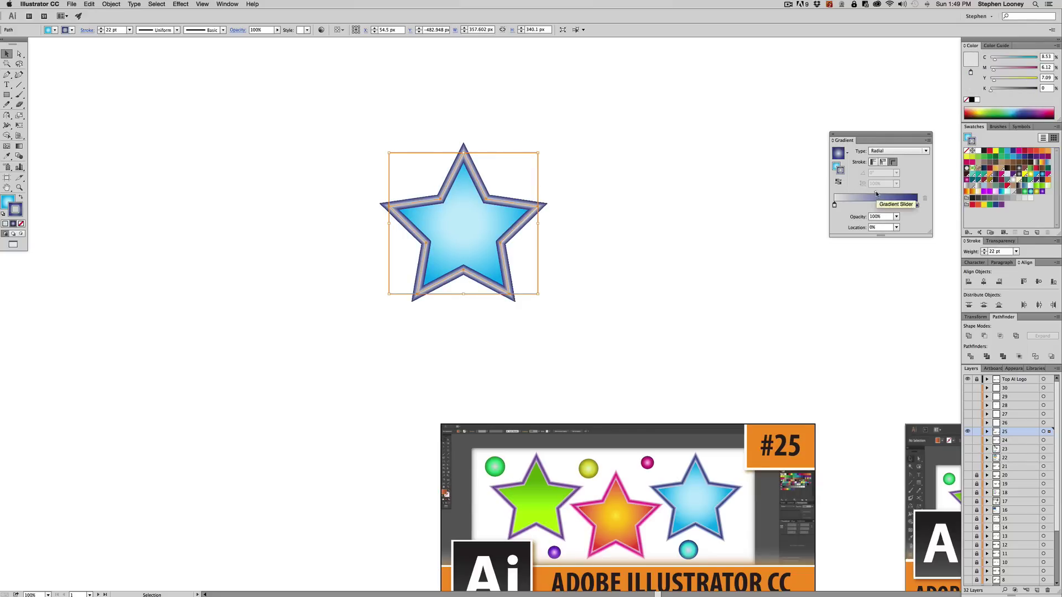
pyautogui.moveTo(875, 192); pyautogui.dragTo(908, 192)
pyautogui.moveTo(907, 193); pyautogui.dragTo(887, 193)
pyautogui.click(664, 196)
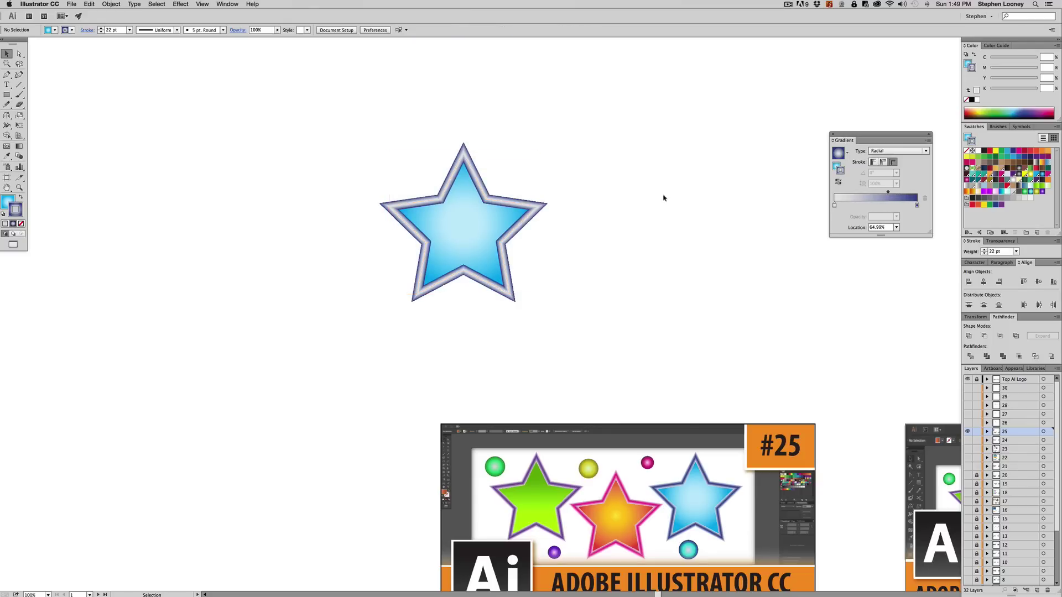
pyautogui.press('super+minus')
# Step: Stretch the star's right tip and top point out into long spikes
pyautogui.moveTo(548, 279); pyautogui.dragTo(506, 269)
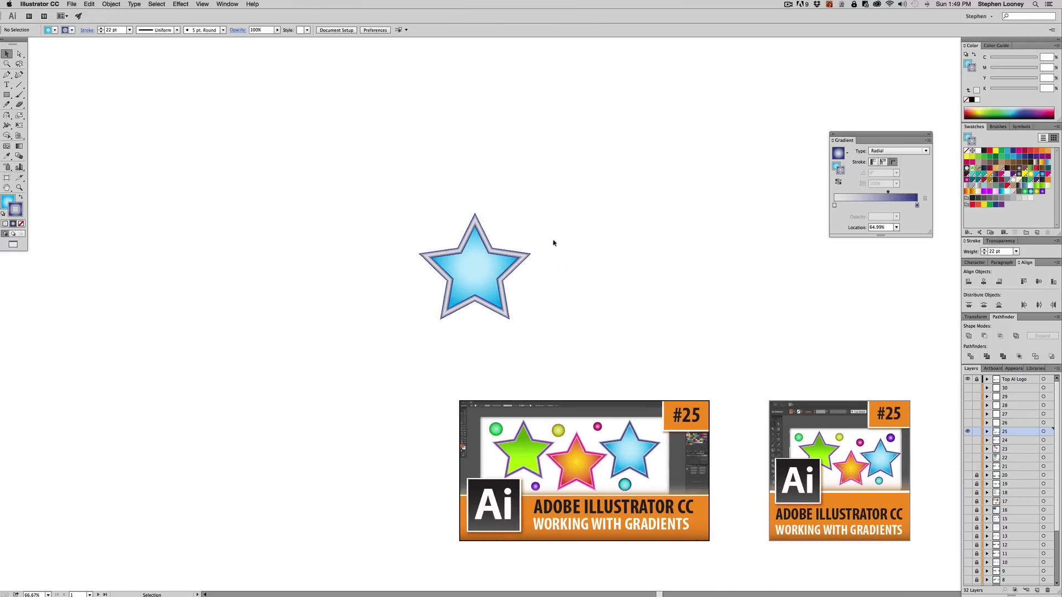
pyautogui.press('a')
pyautogui.moveTo(564, 239); pyautogui.dragTo(581, 318)
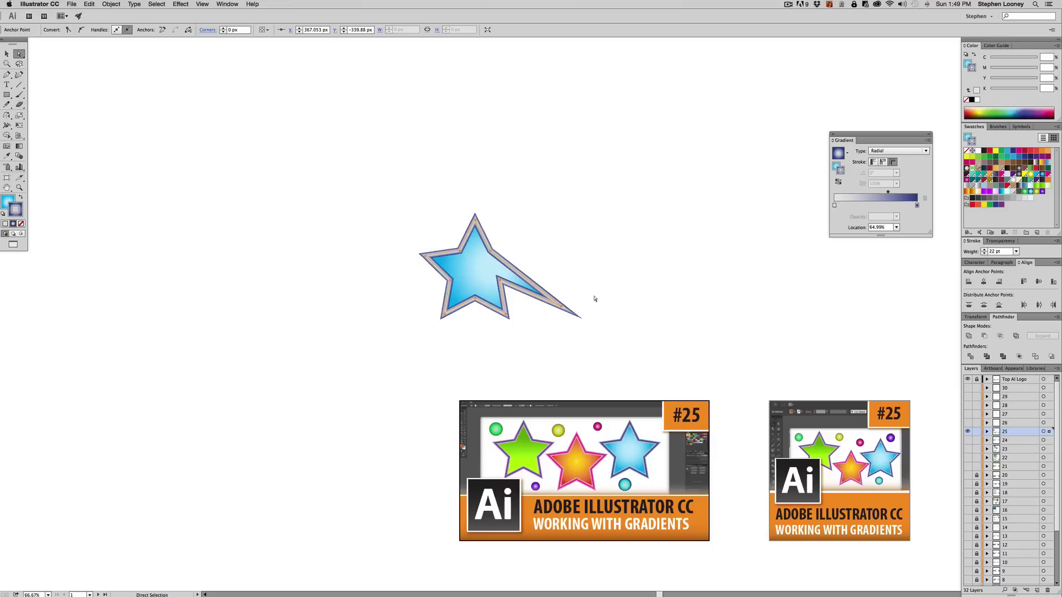
pyautogui.moveTo(475, 216); pyautogui.dragTo(594, 133)
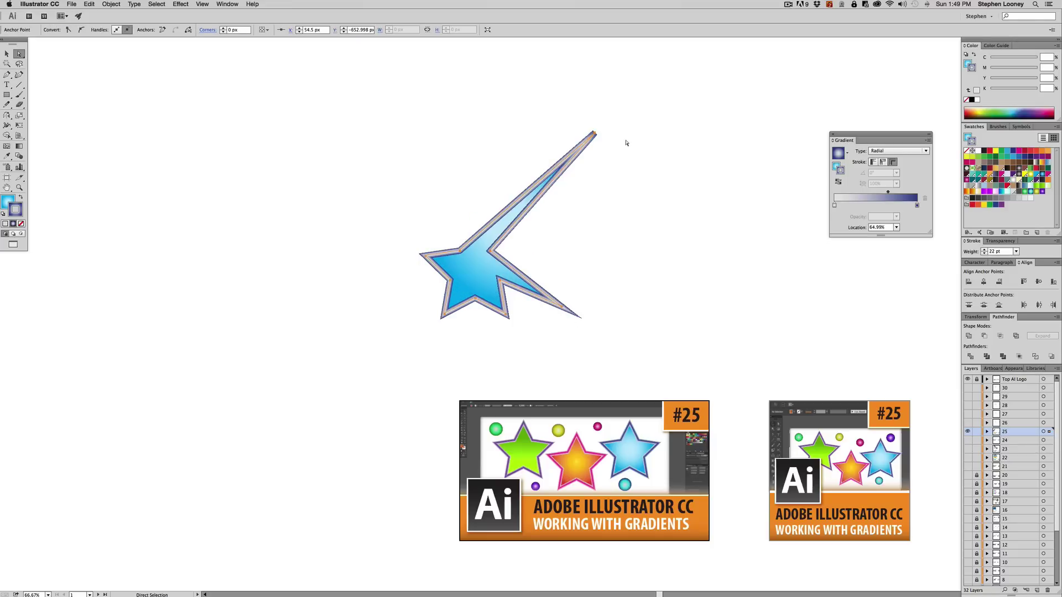
pyautogui.click(625, 142)
# Step: Marquee-select the distorted star and delete it
pyautogui.press('v')
pyautogui.press('super+minus')
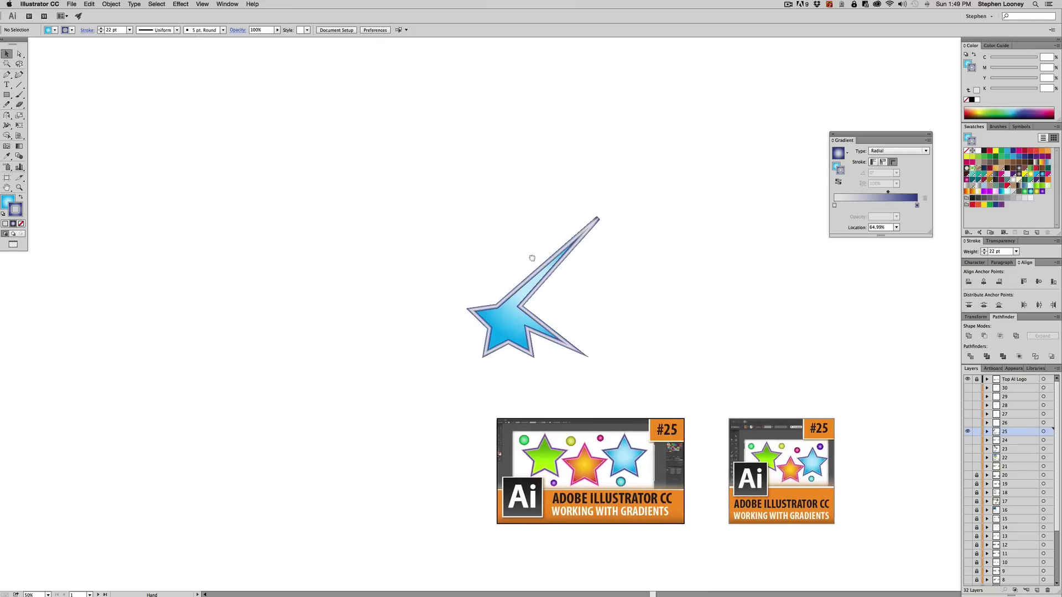
pyautogui.moveTo(418, 207); pyautogui.dragTo(550, 304)
pyautogui.press('Delete')
pyautogui.moveTo(628, 351); pyautogui.dragTo(627, 334)
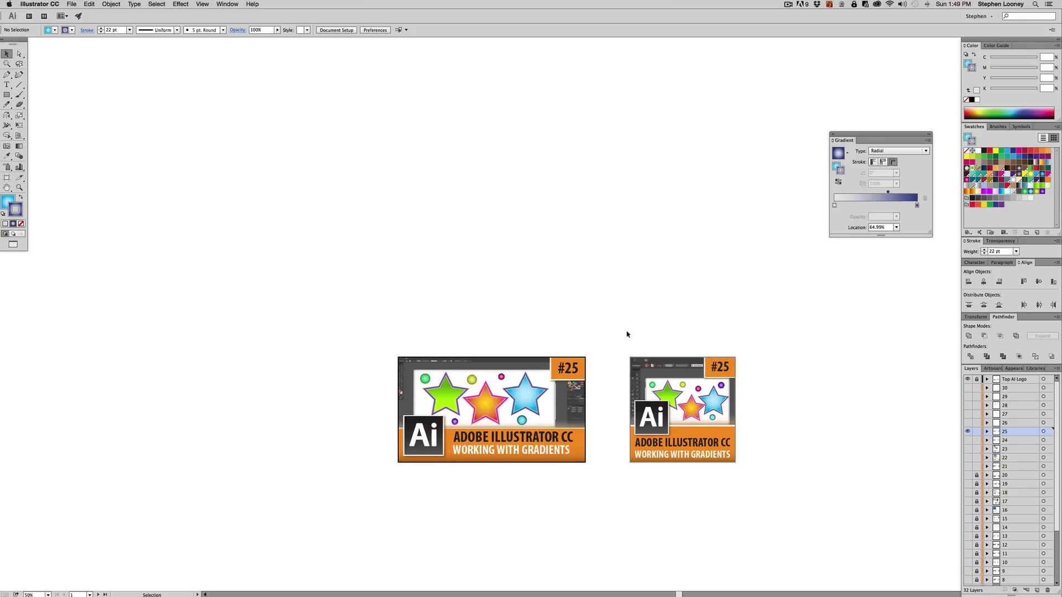